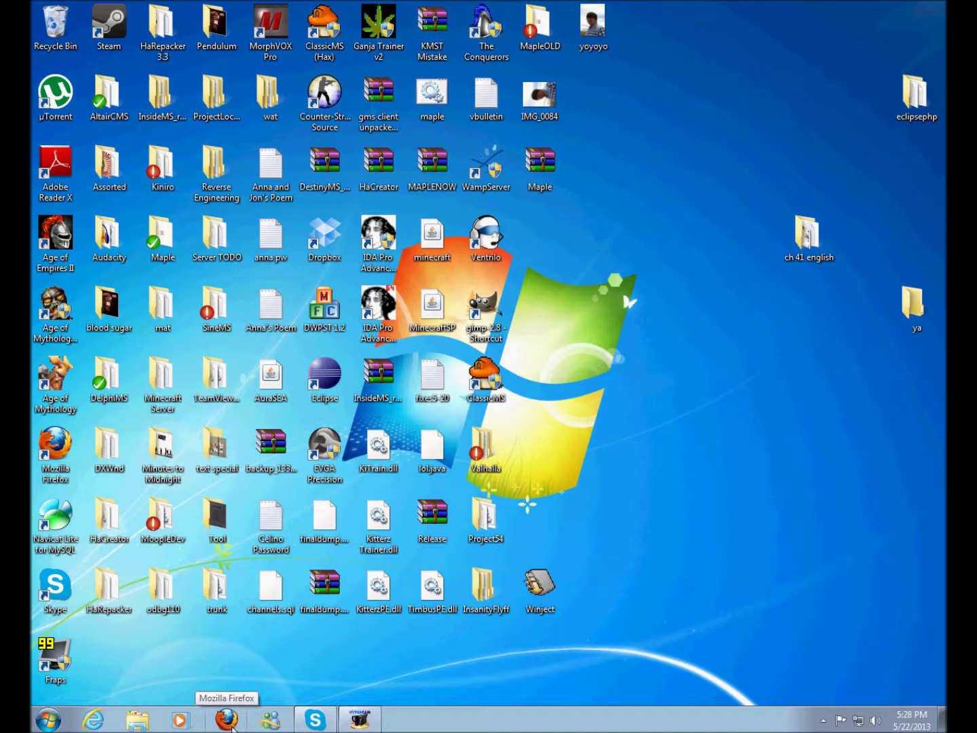
Step: Launch Firefox and load the ClassicMS site at p54.dyndns.org
click(227, 720)
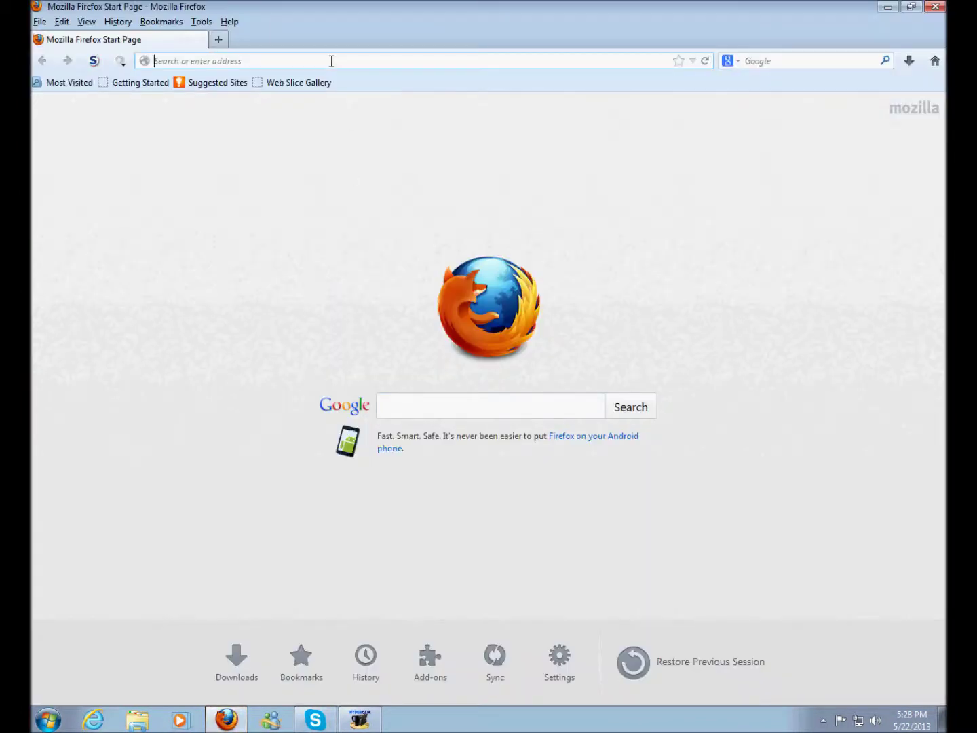
click(331, 62)
text(p54)
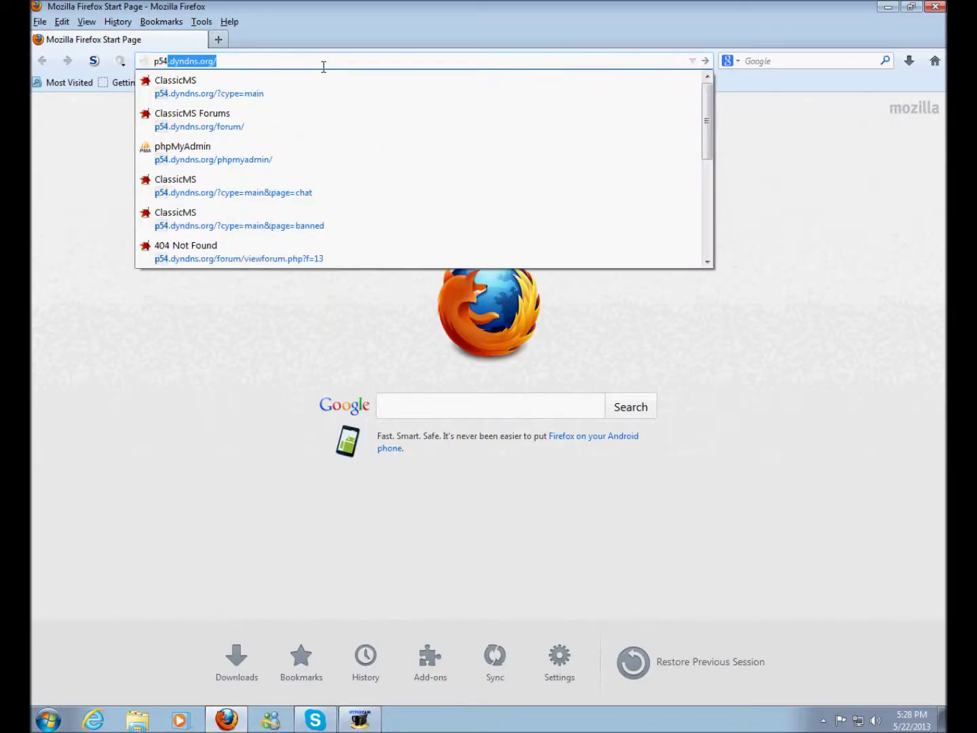
text(.dyndns.or)
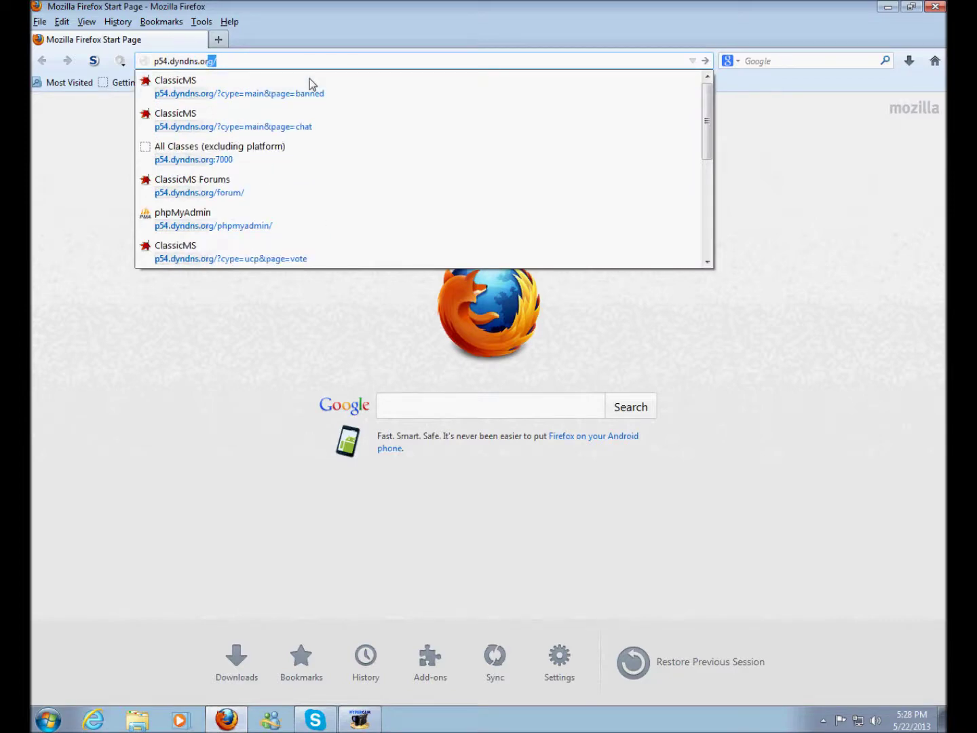
key(Return)
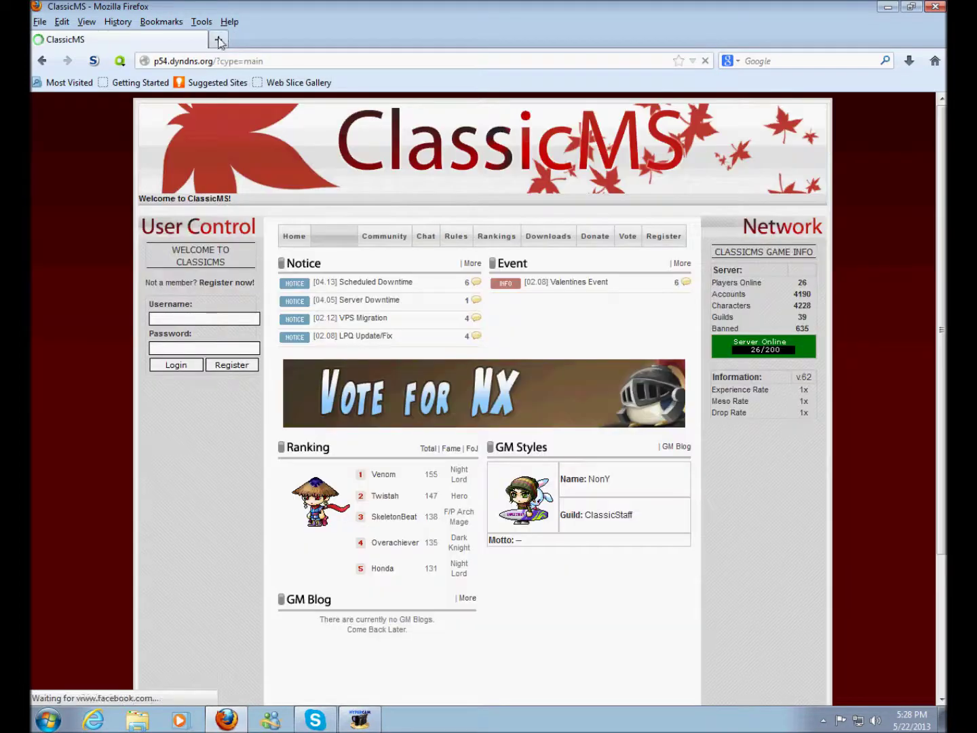
Step: In a new tab, Google 'ClassicMS' and open the first result
click(219, 40)
text(google.com)
key(Return)
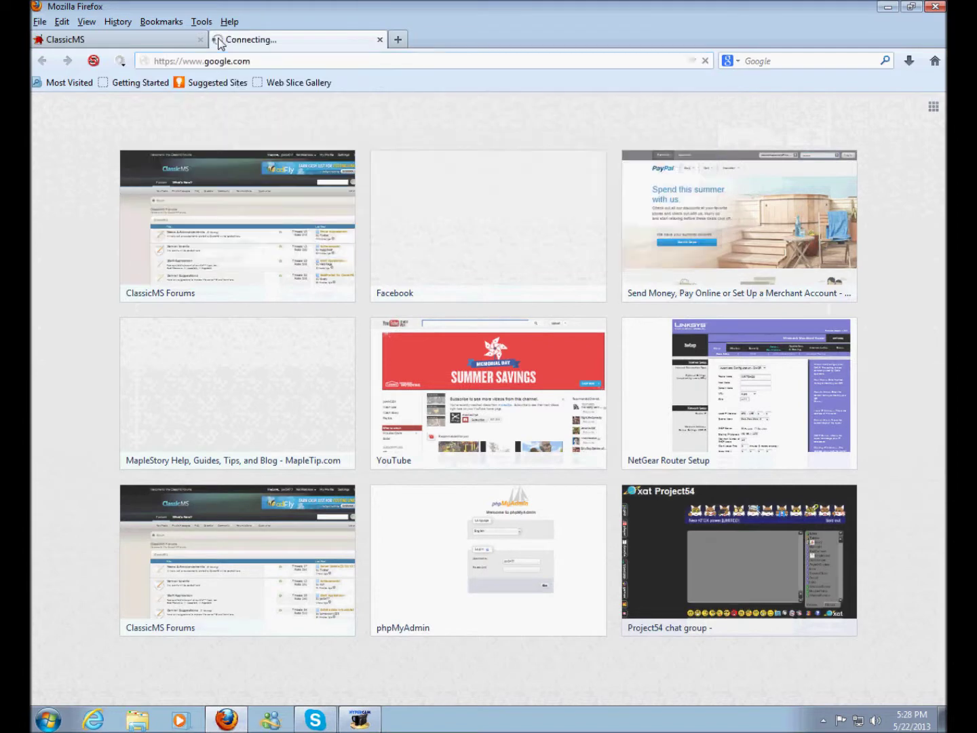
text(ClassicMS)
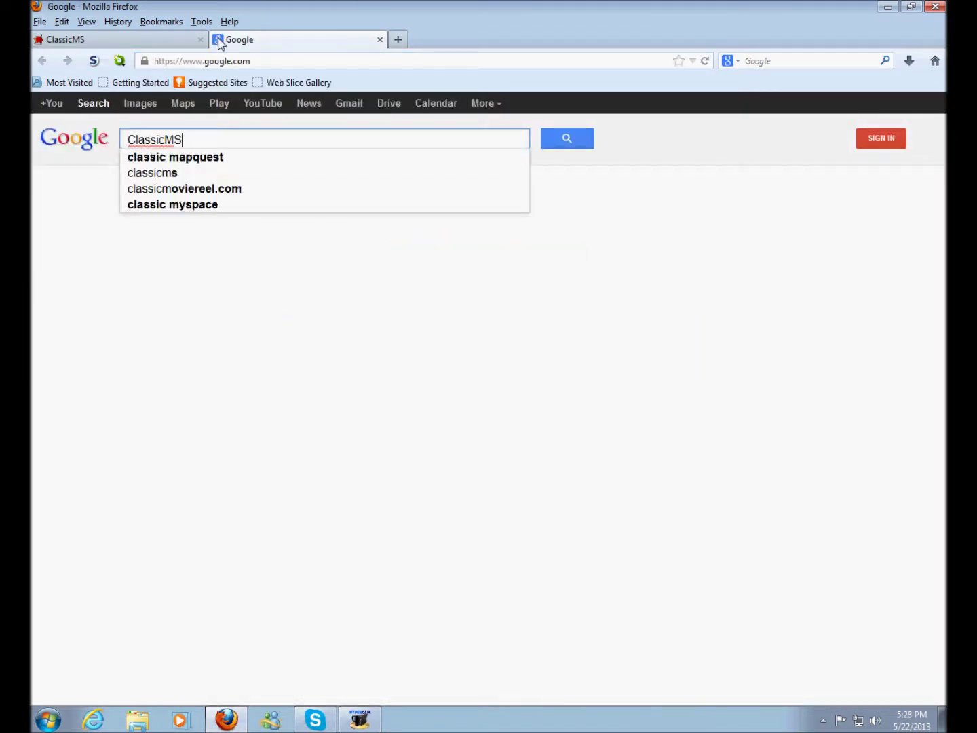
key(Return)
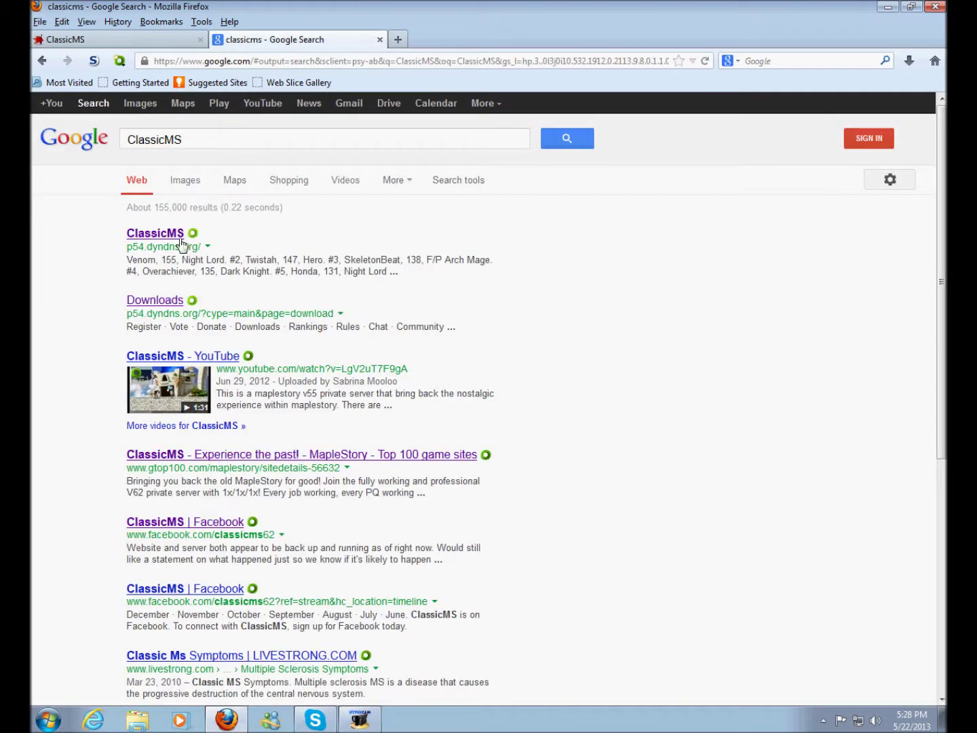
click(169, 235)
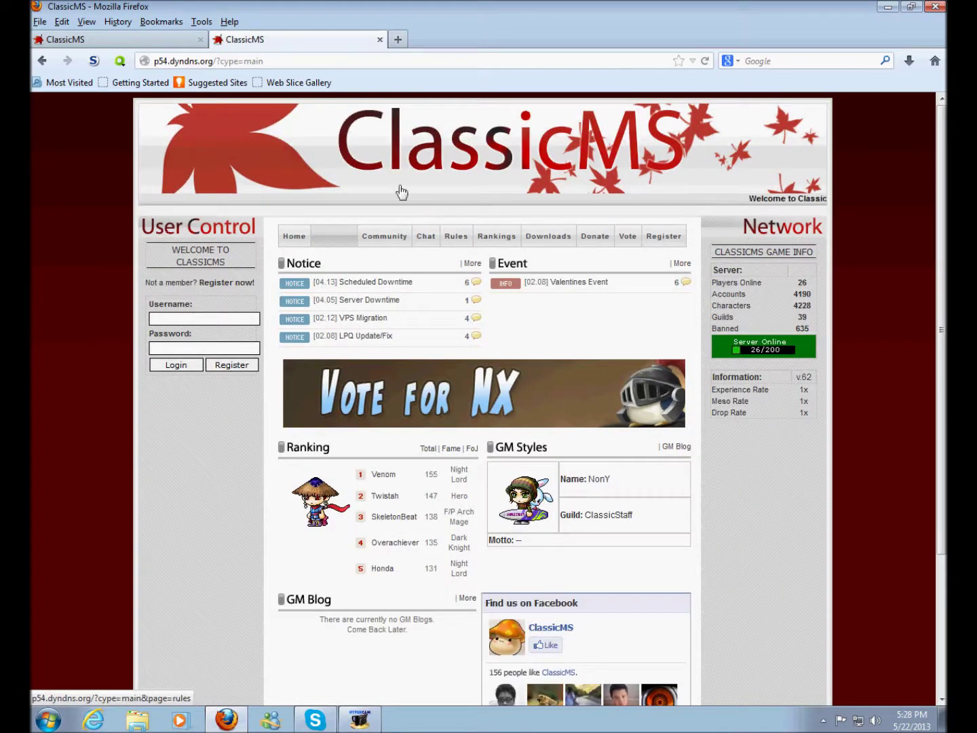
Step: Close the extra tab and open the Windows full-version download from ClassicMS Downloads
click(201, 40)
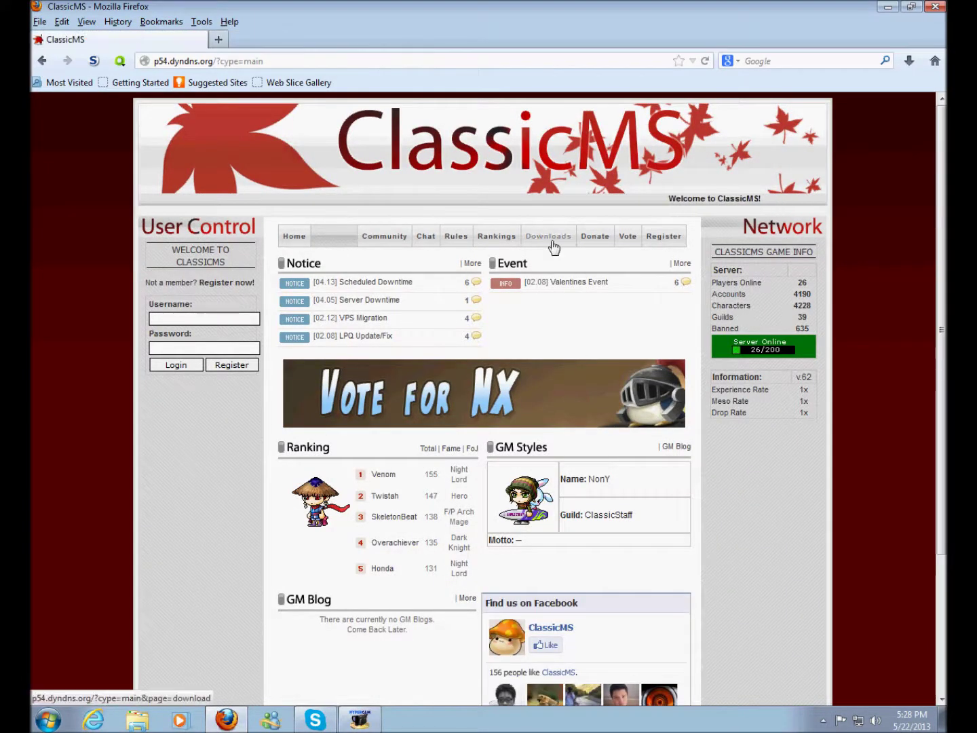
scroll(553, 247, up, 3)
click(593, 285)
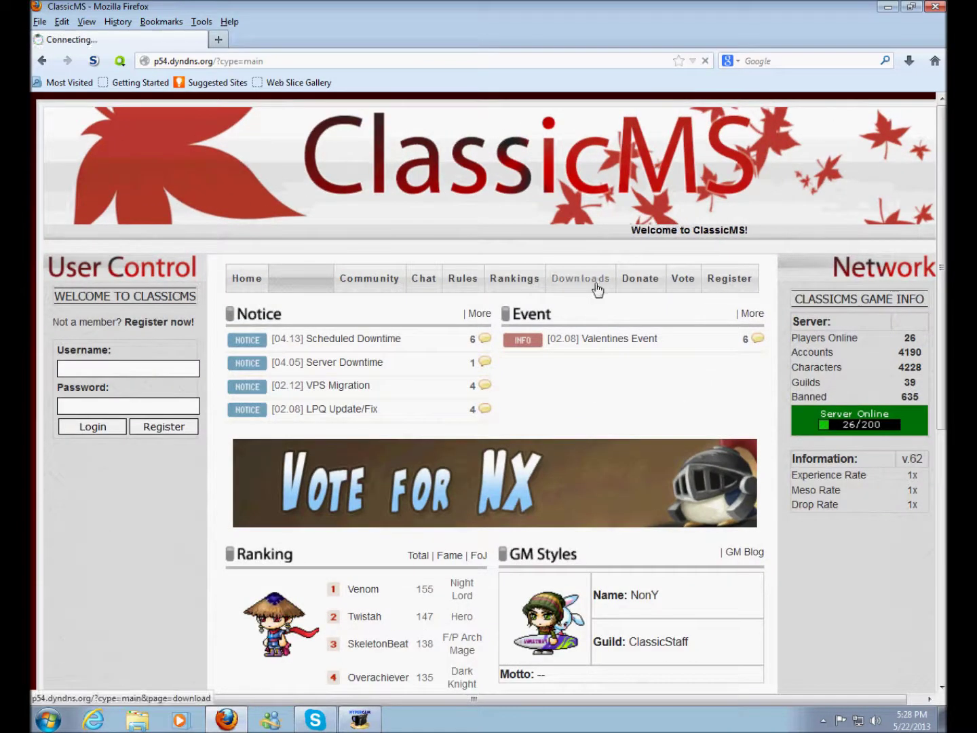
scroll(571, 294, down, 3)
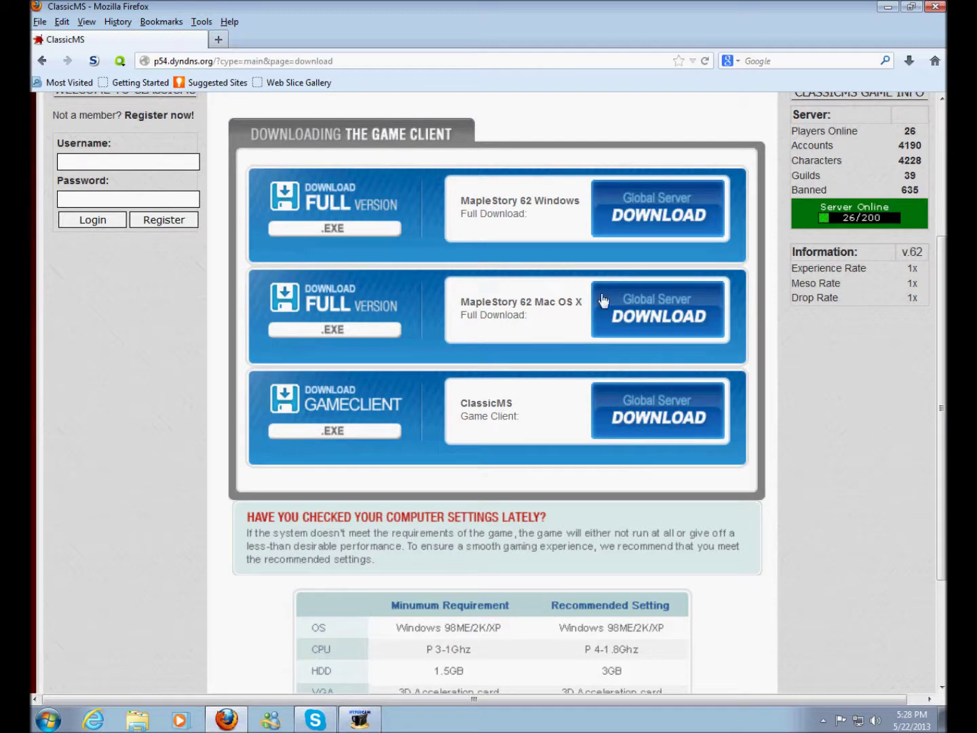
drag(510, 212, 464, 197)
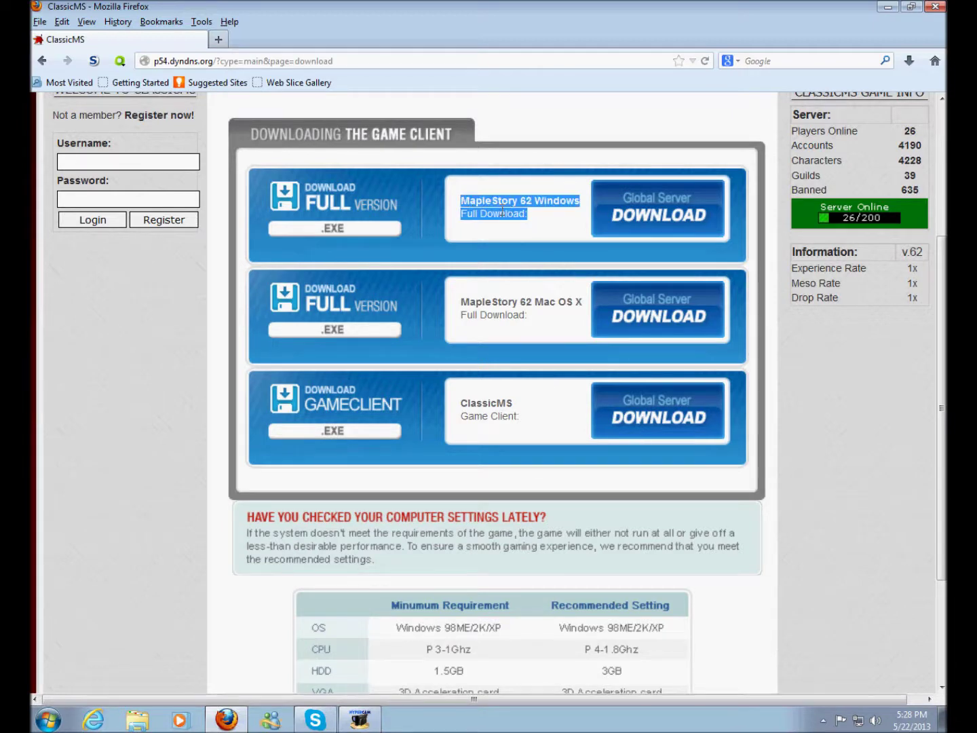
click(545, 217)
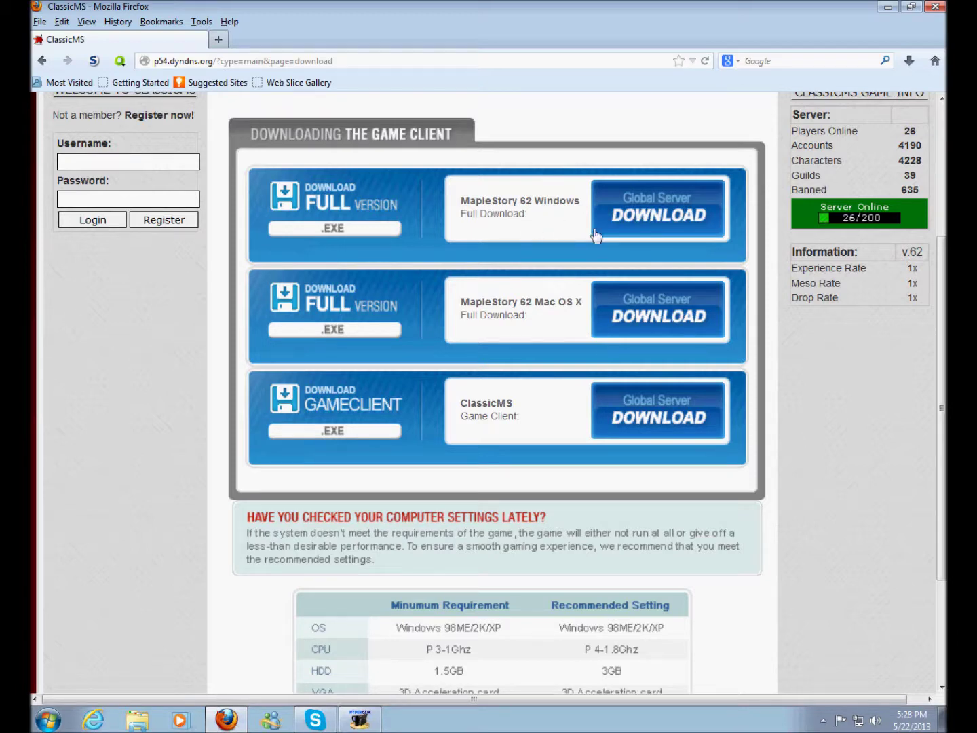
click(658, 206)
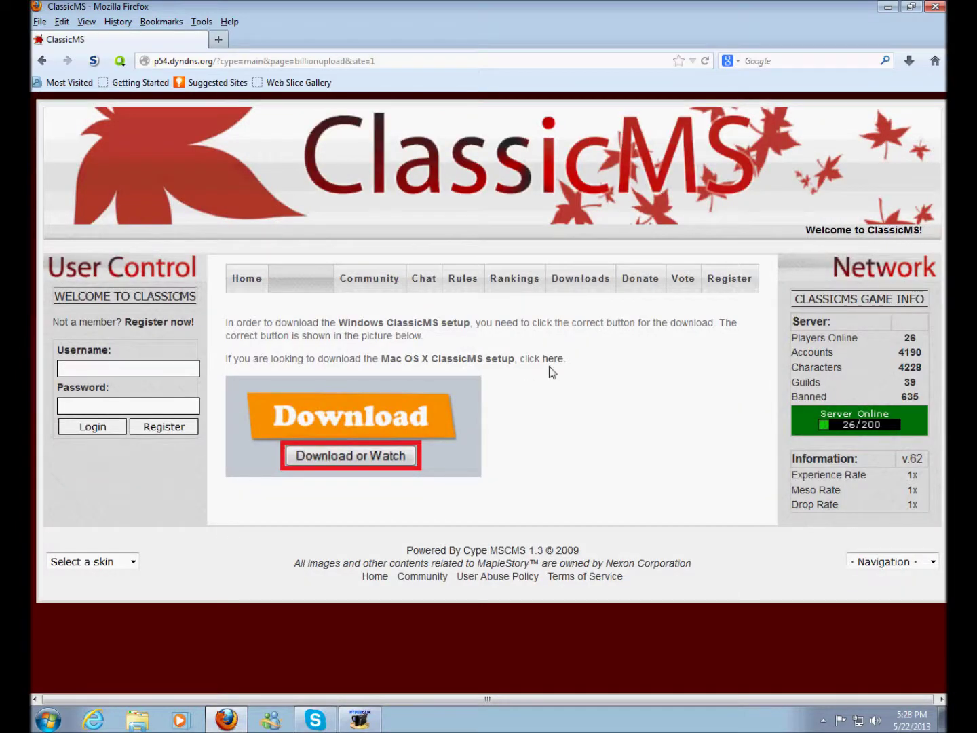
Step: Return to ClassicMS Downloads and start the Windows full-version download again
click(597, 284)
scroll(547, 388, down, 2)
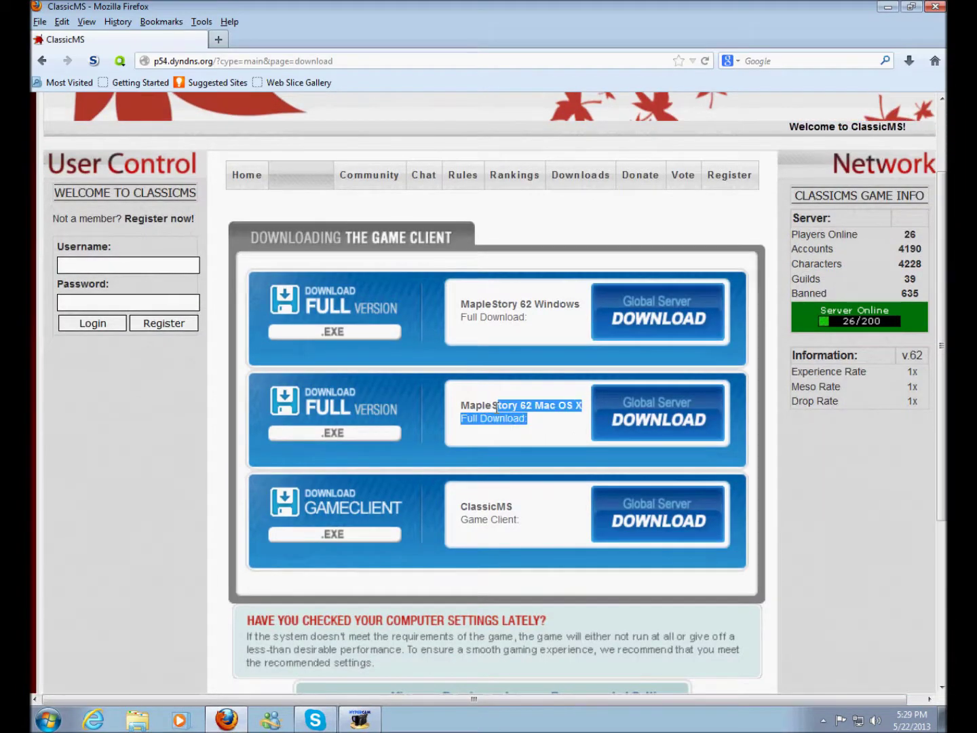
scroll(583, 367, down, 3)
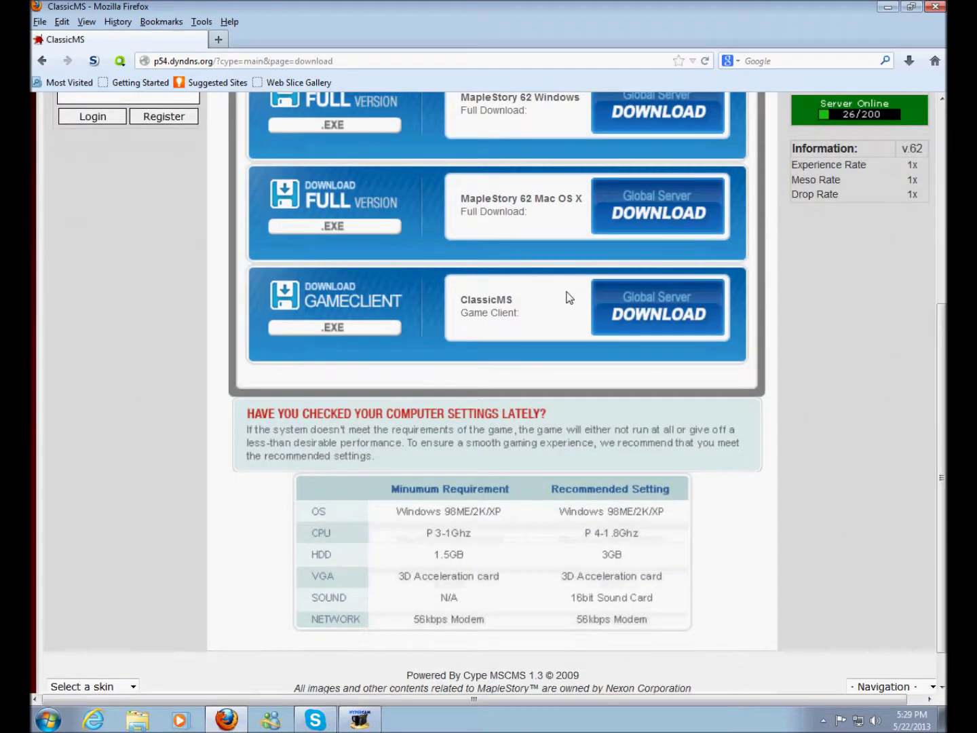
scroll(640, 195, up, 3)
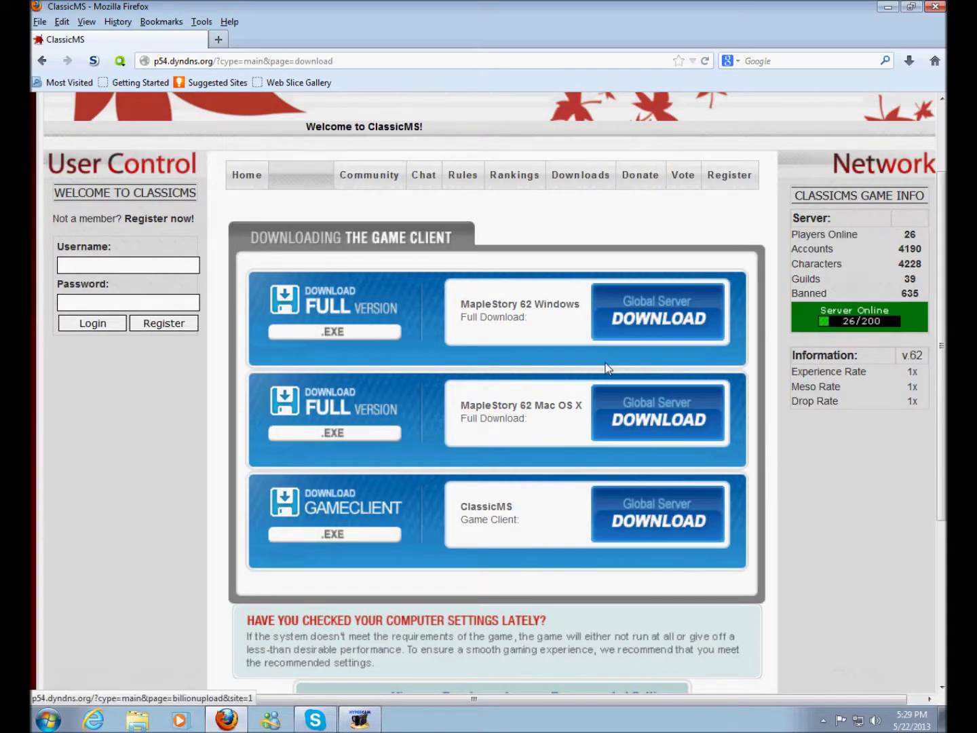
mouse_move(543, 327)
mouse_down()
mouse_move(458, 302)
mouse_move(559, 327)
mouse_up()
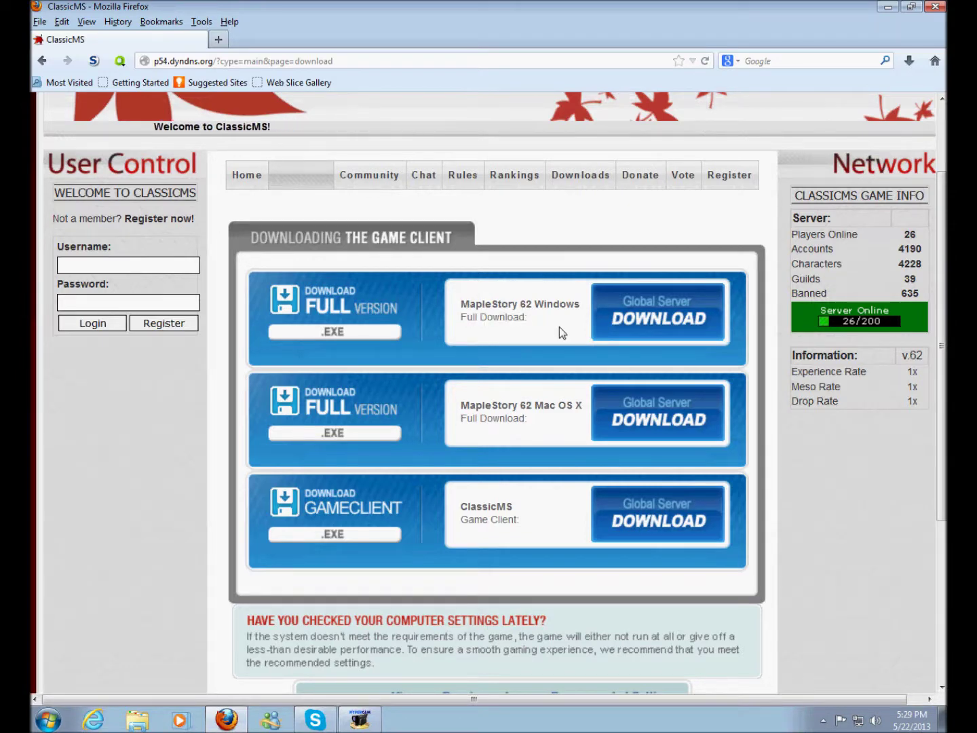
click(674, 314)
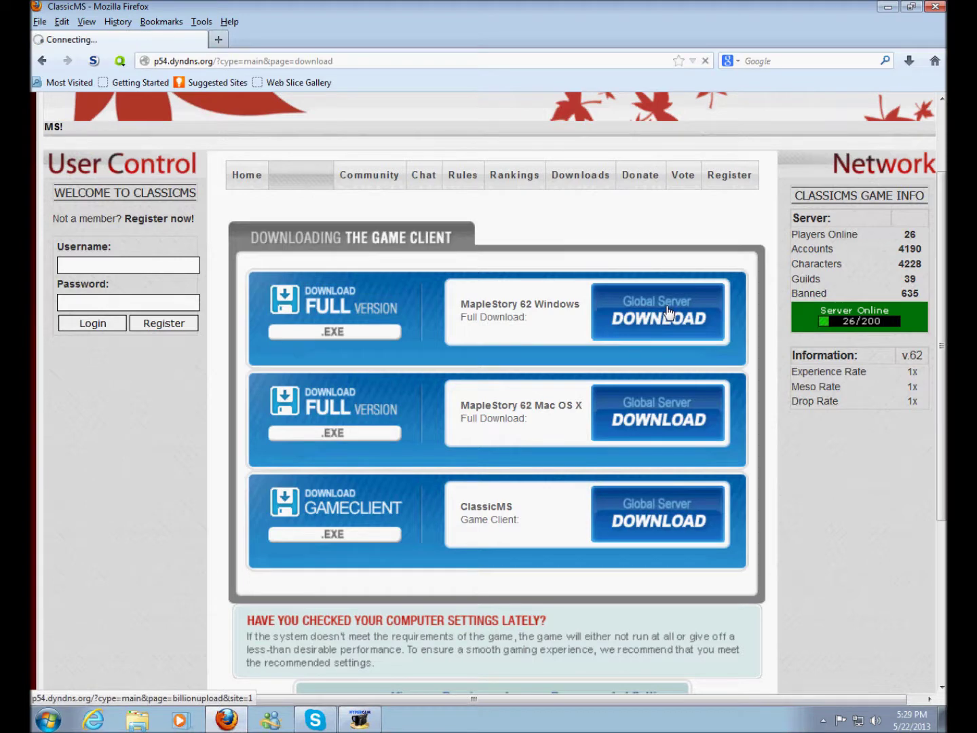
Step: Follow the Windows setup download link to the adf.ly page and skip the ad
drag(246, 323, 374, 329)
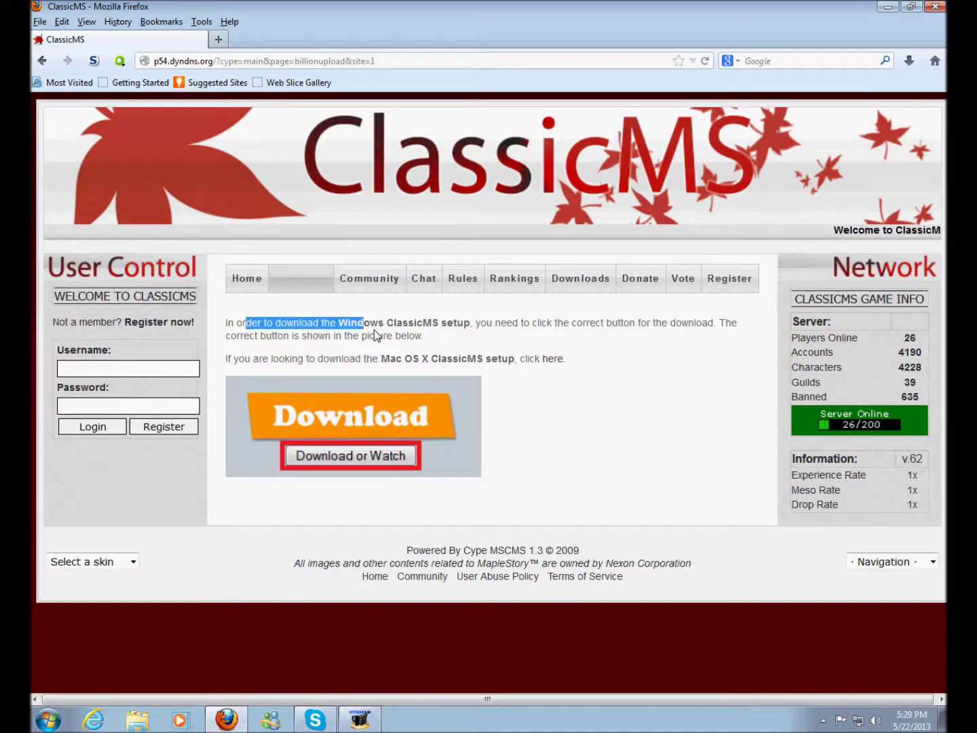
click(374, 330)
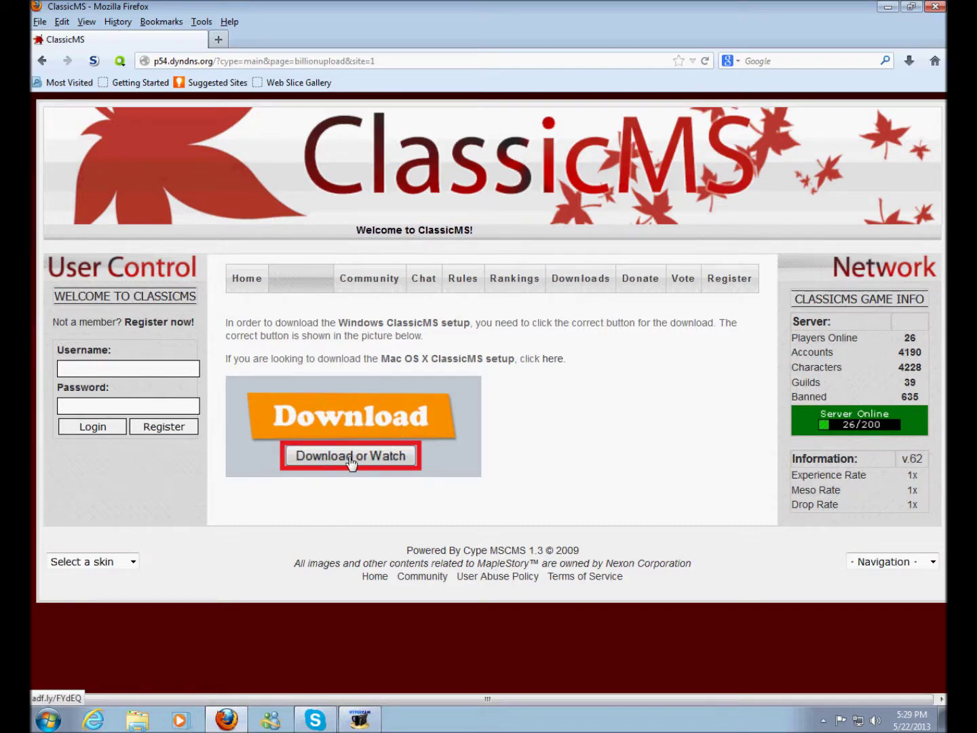
click(380, 455)
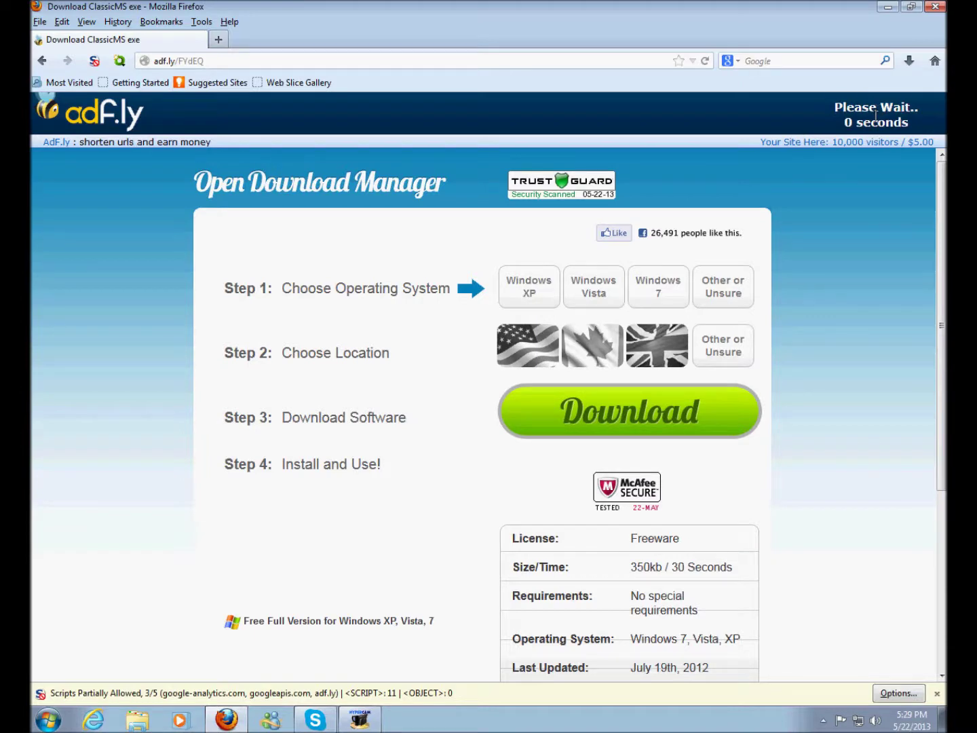
click(878, 118)
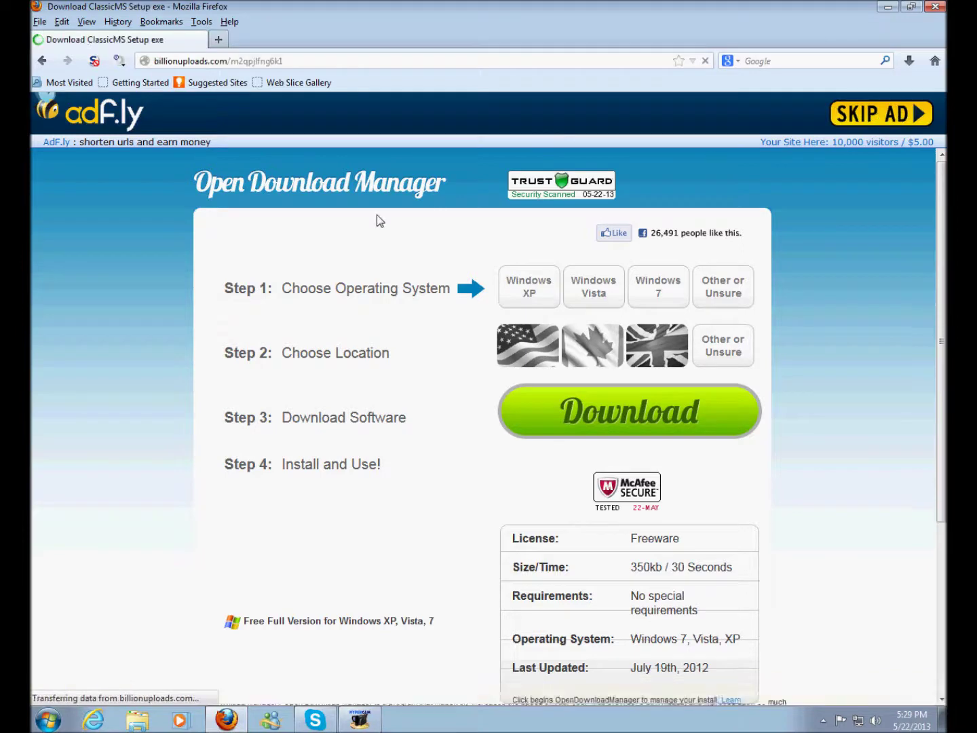
Step: Allow billionuploads.com in NoScript and start downloading ClassicMS Setup.exe (930.1 MB)
scroll(583, 298, down, 2)
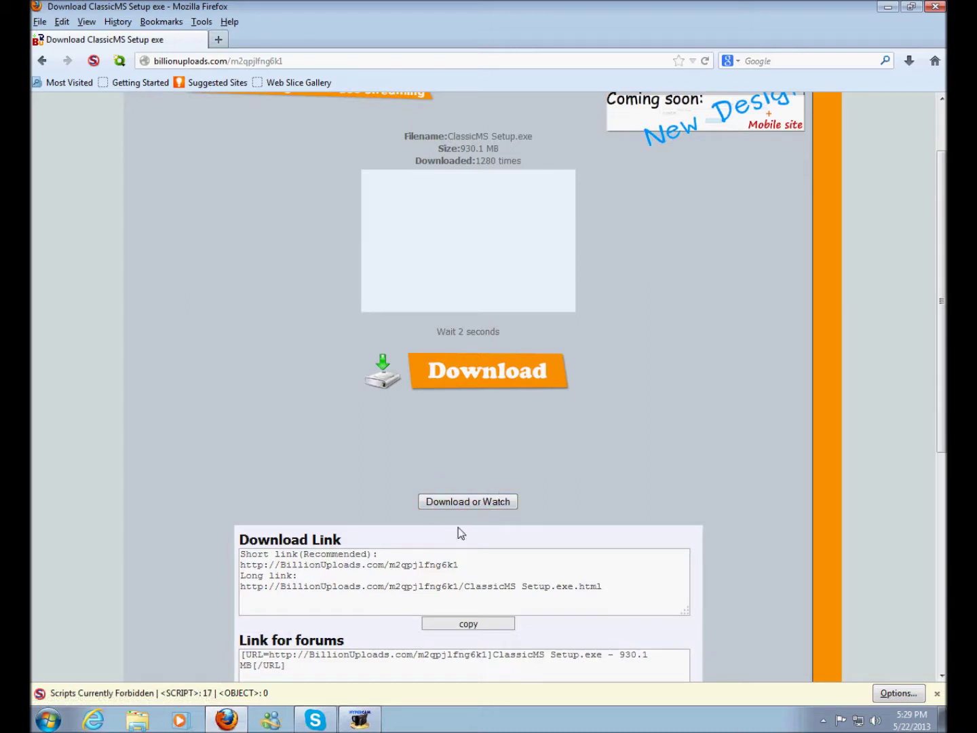
click(94, 61)
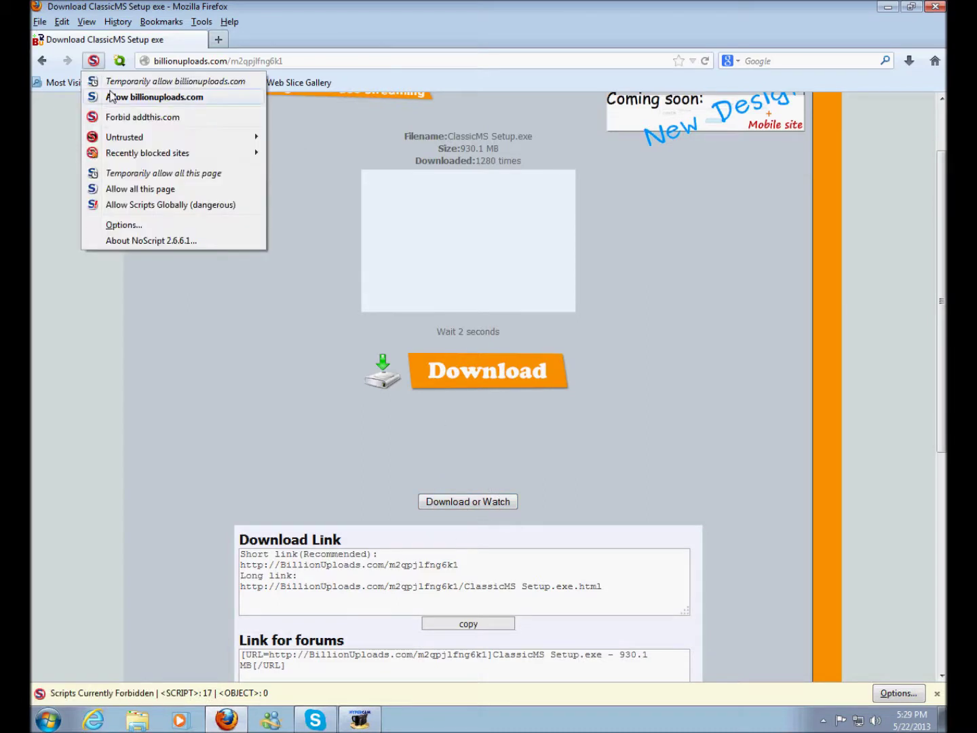
click(119, 96)
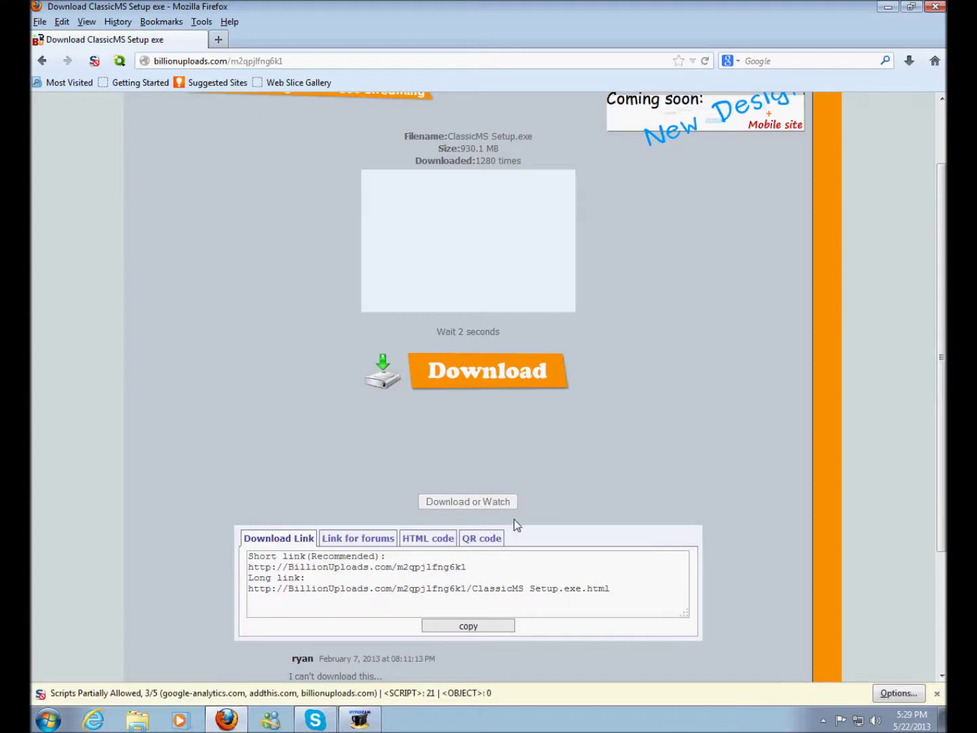
click(463, 490)
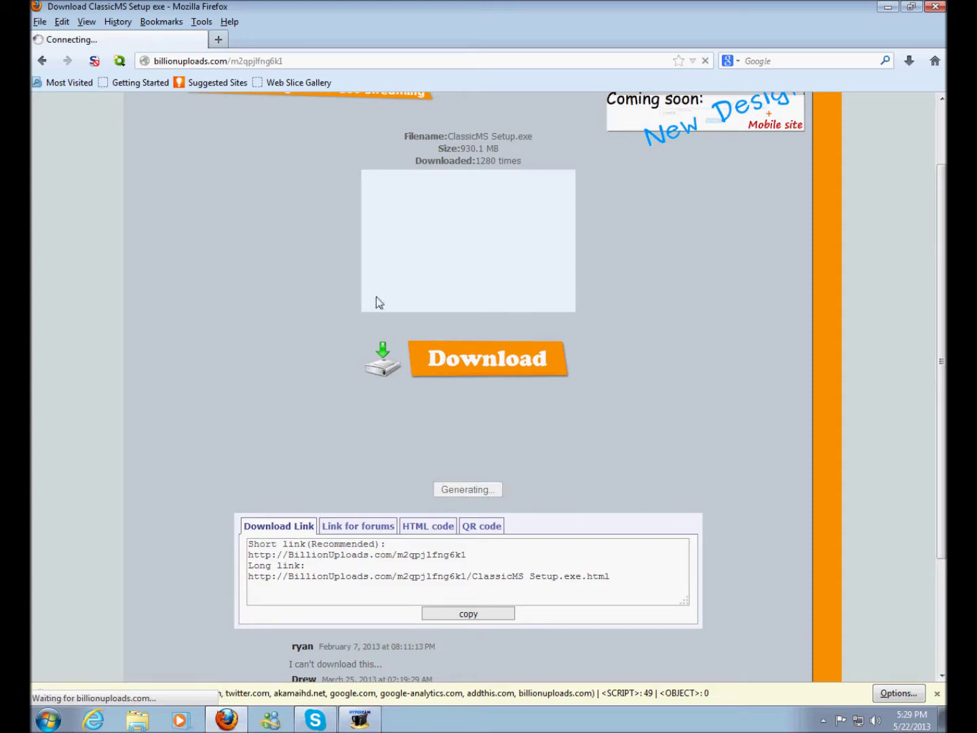
scroll(230, 217, down, 3)
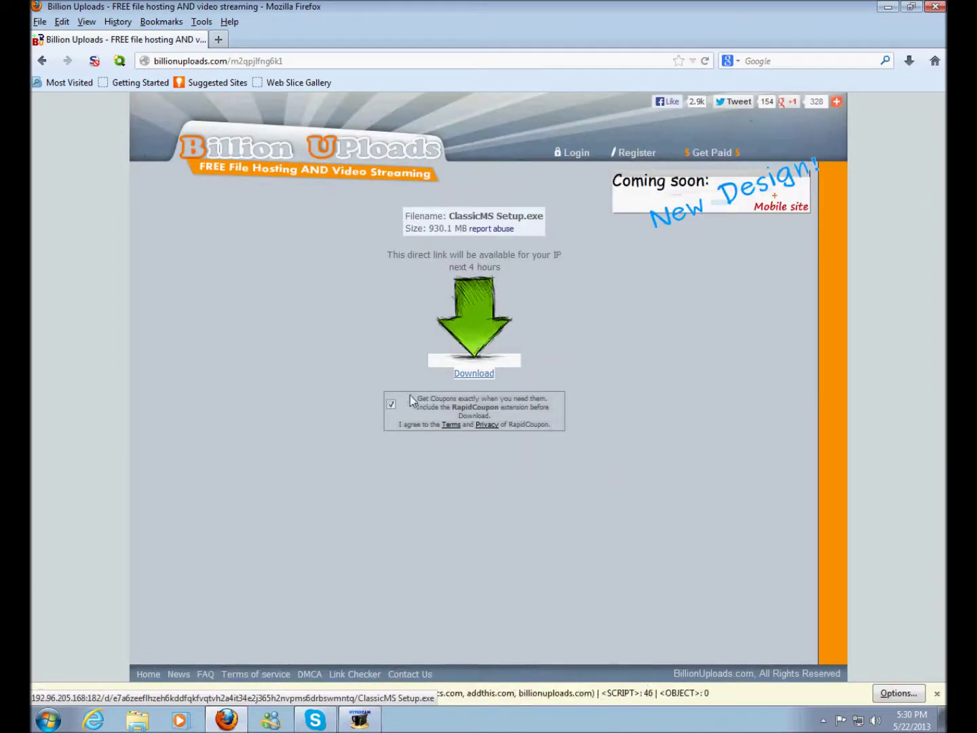
click(485, 312)
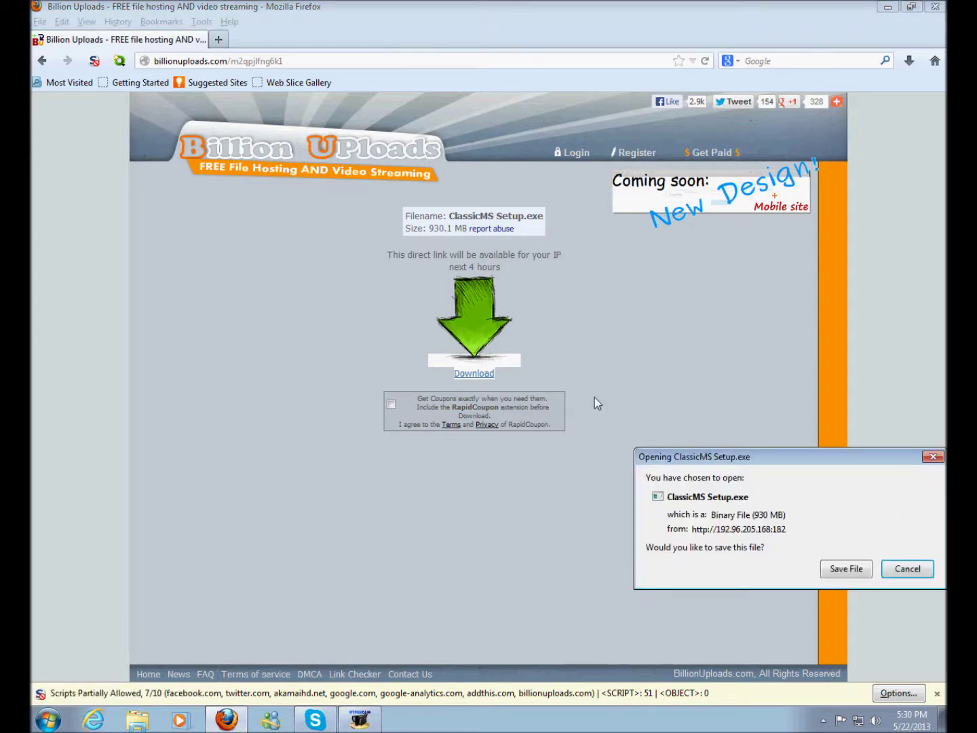
Step: Save ClassicMS Setup.exe and watch its progress in the Downloads panel
drag(731, 459, 309, 191)
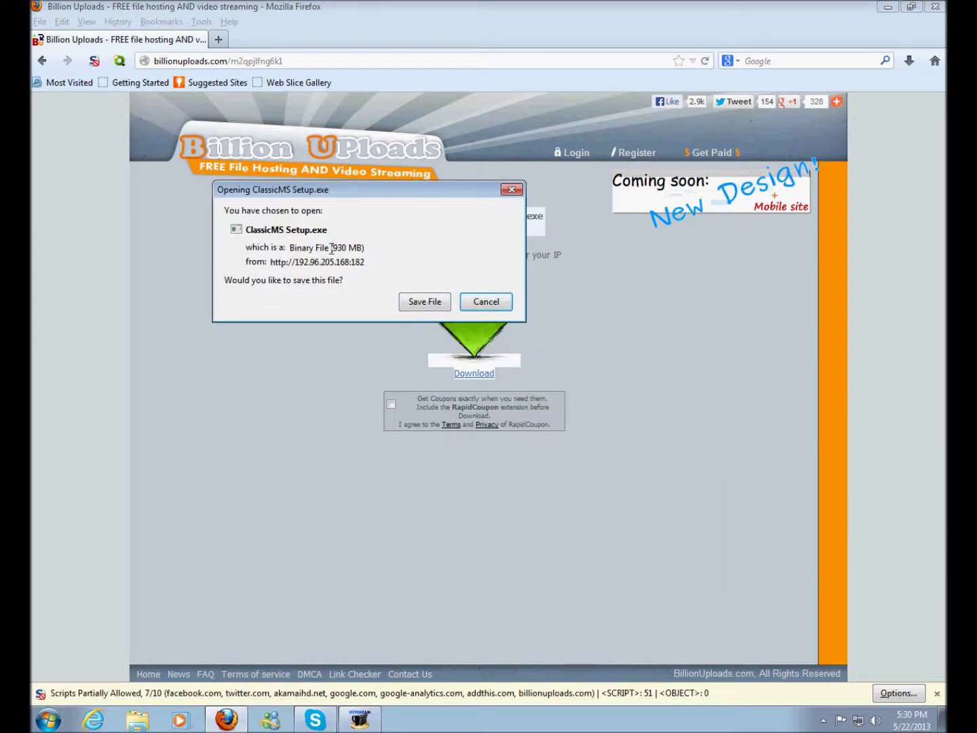
click(425, 303)
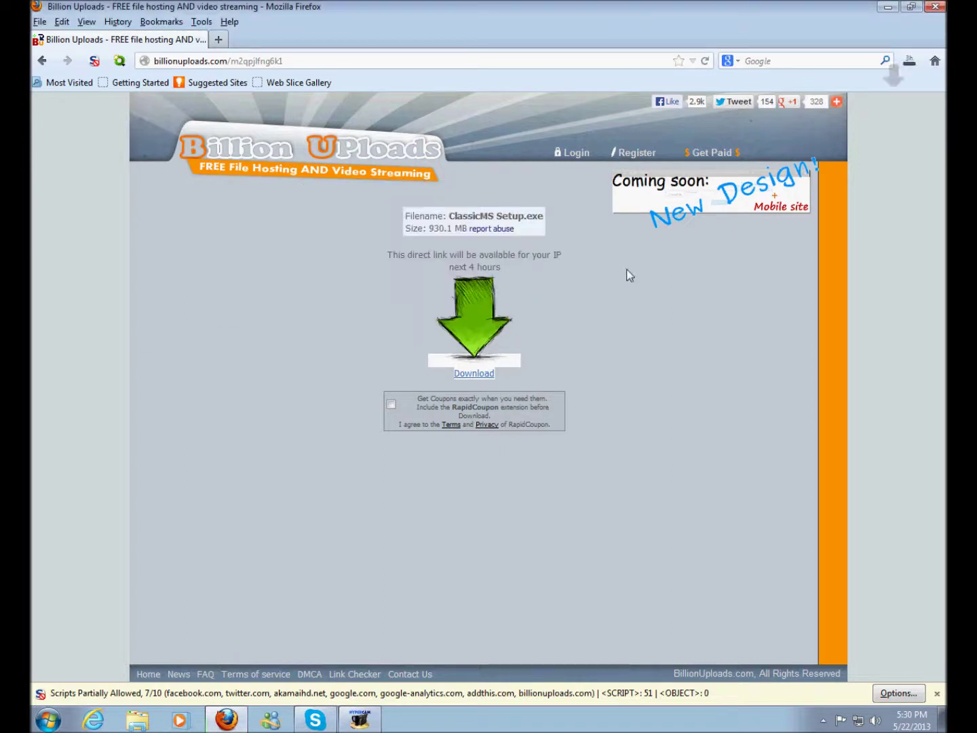
click(910, 61)
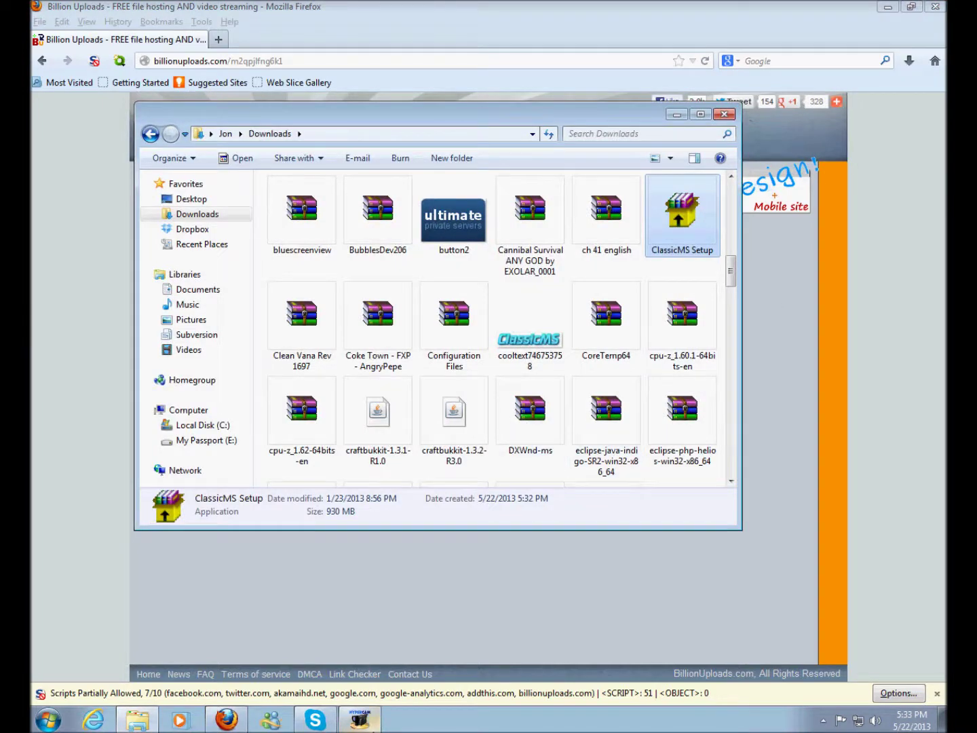
Step: Run ClassicMS Setup, confirm the security warning, extract to C:/Nexon/, and close Downloads
mouse_move(372, 724)
double_click(690, 212)
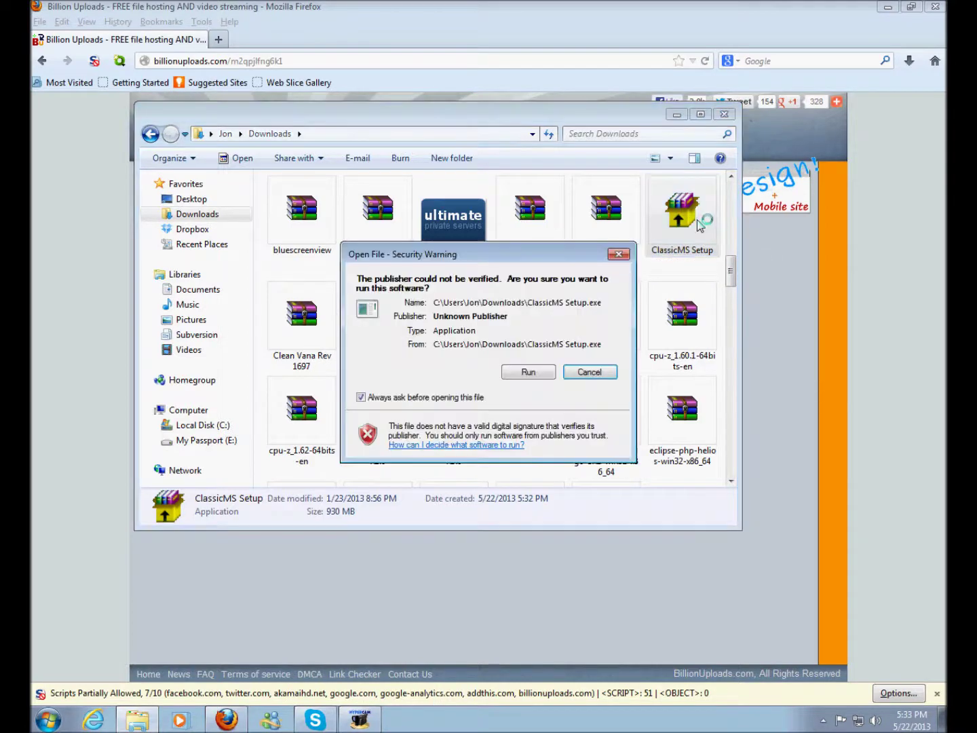
click(545, 374)
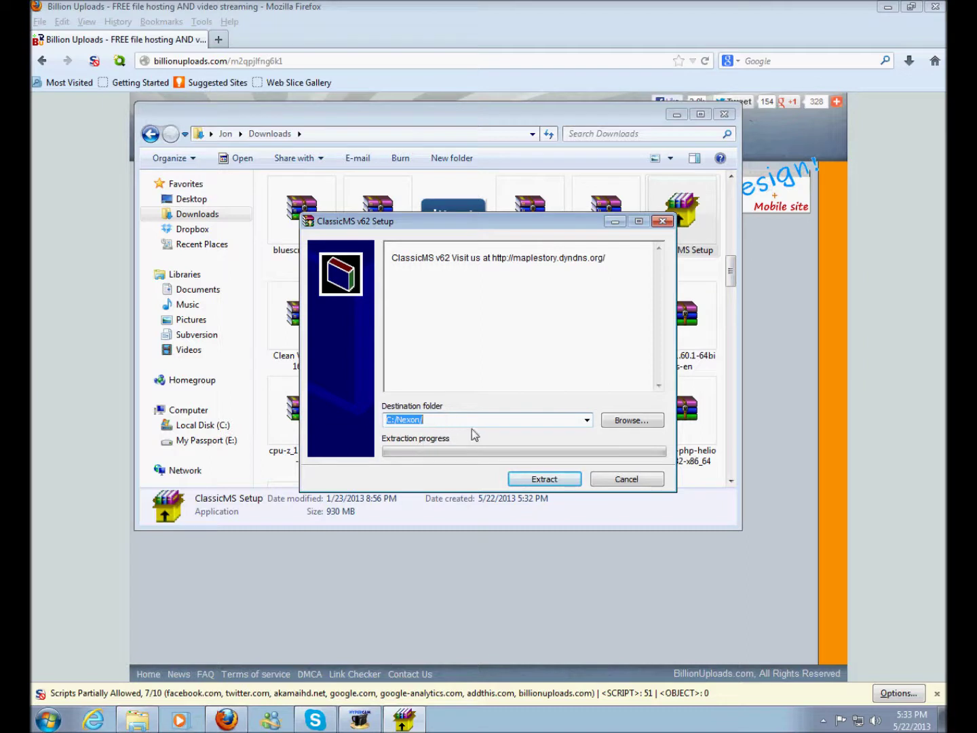
click(546, 480)
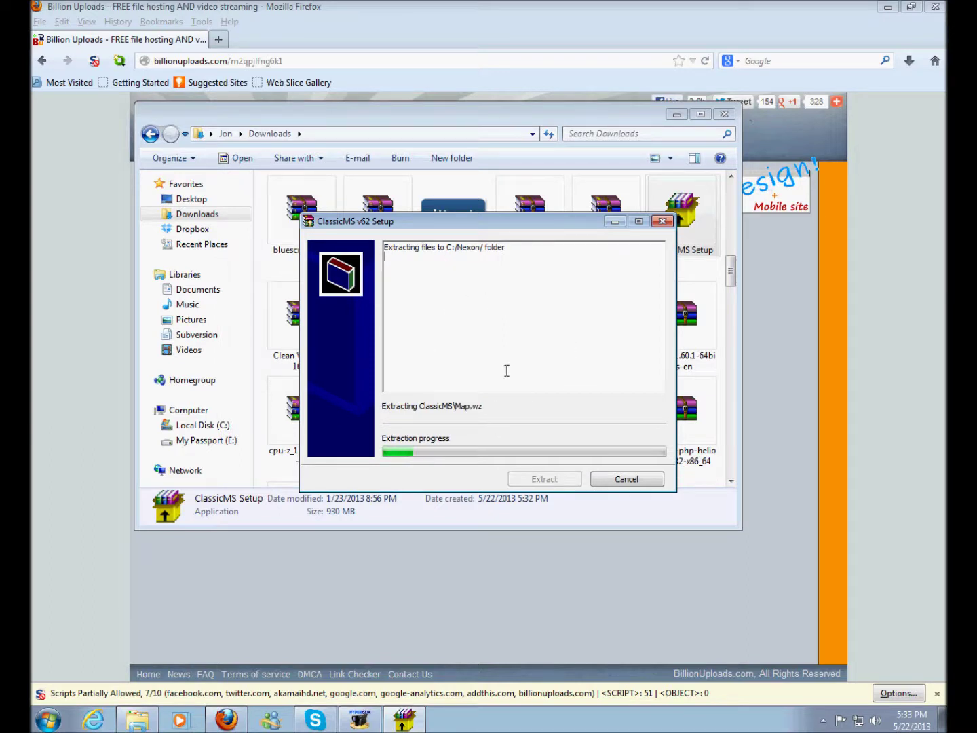
click(723, 114)
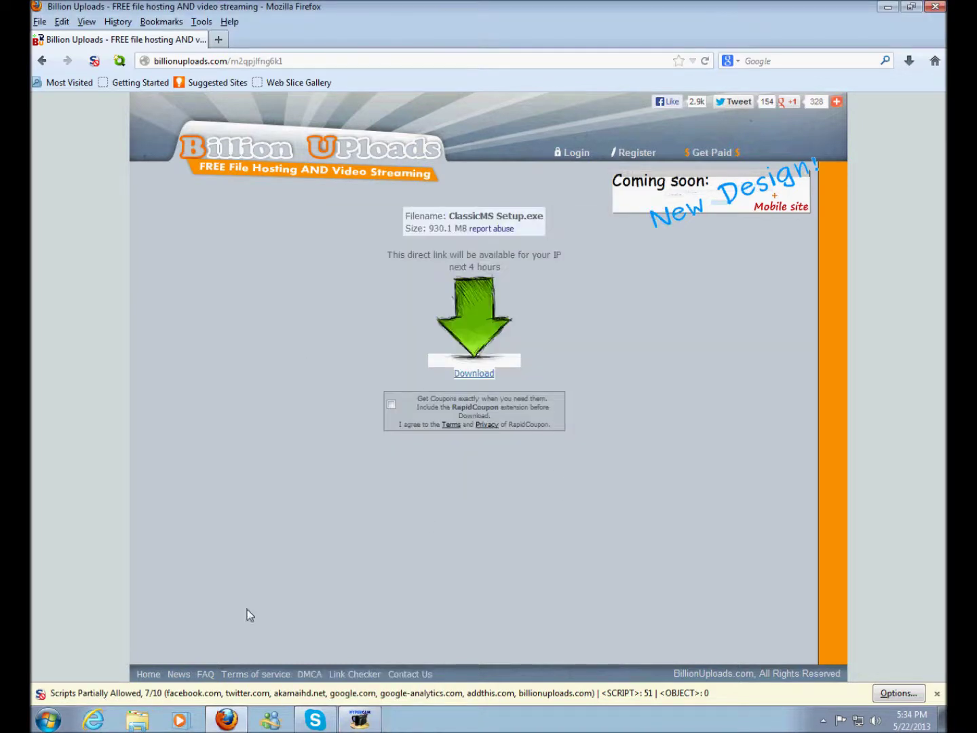
Step: Browse from Computer through Local Disk (C:) and Nexon into the ClassicMS folder
click(48, 719)
click(292, 521)
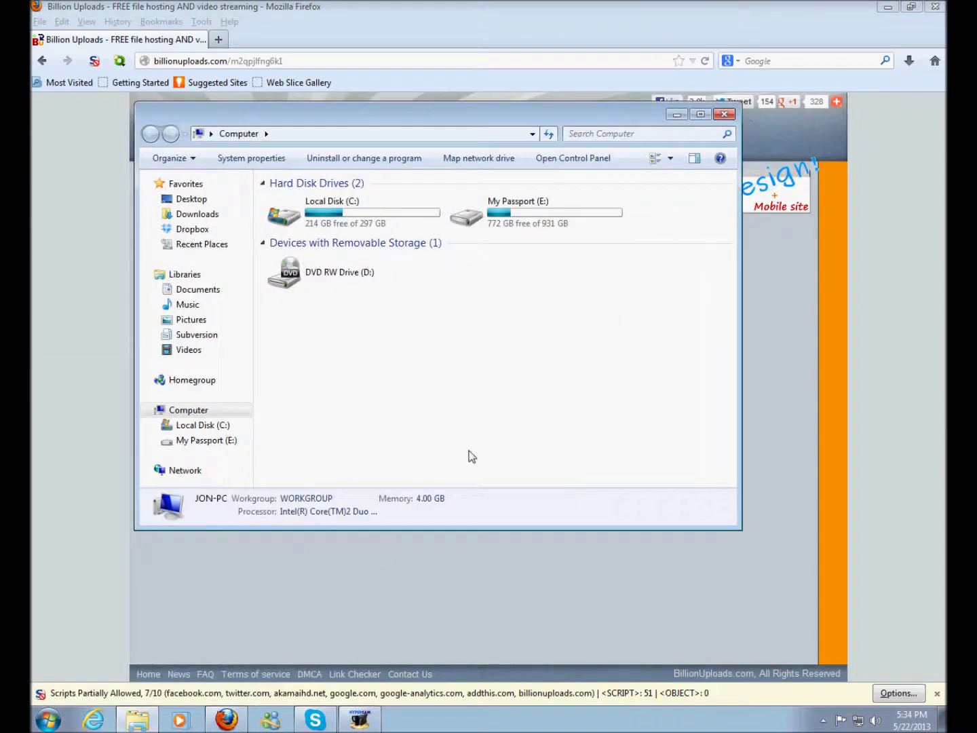
click(48, 719)
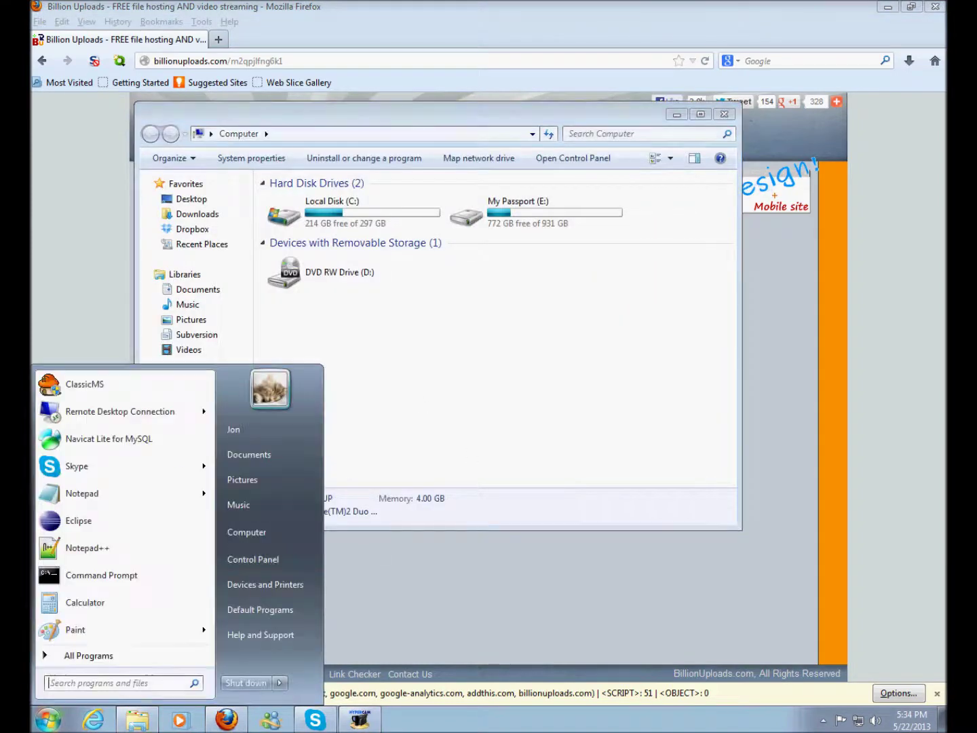
click(271, 530)
double_click(380, 213)
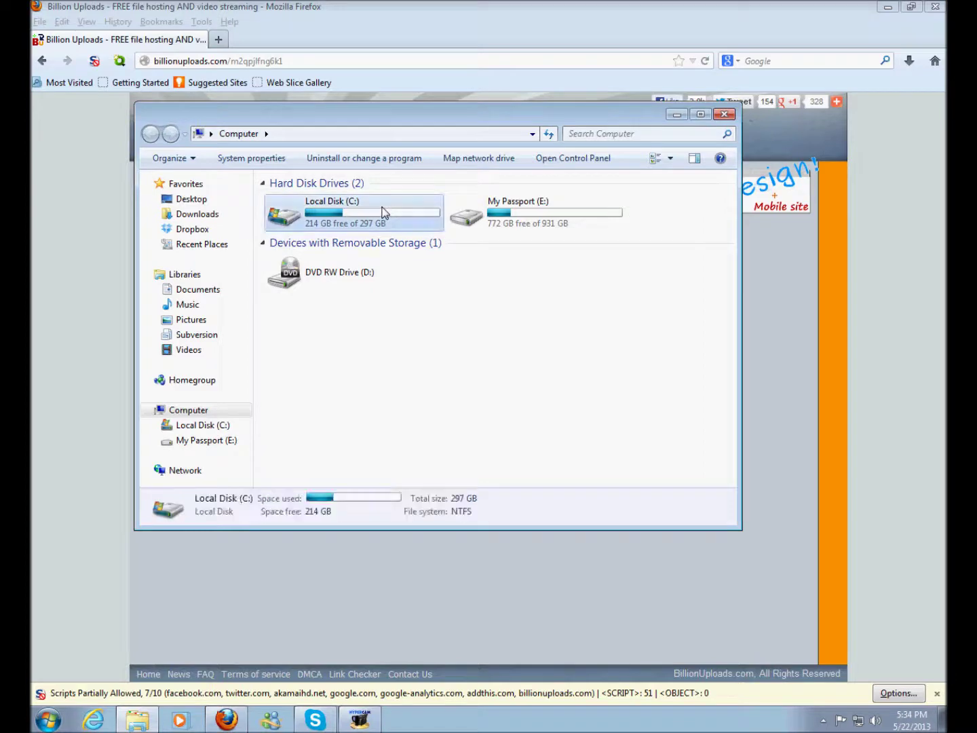
double_click(305, 261)
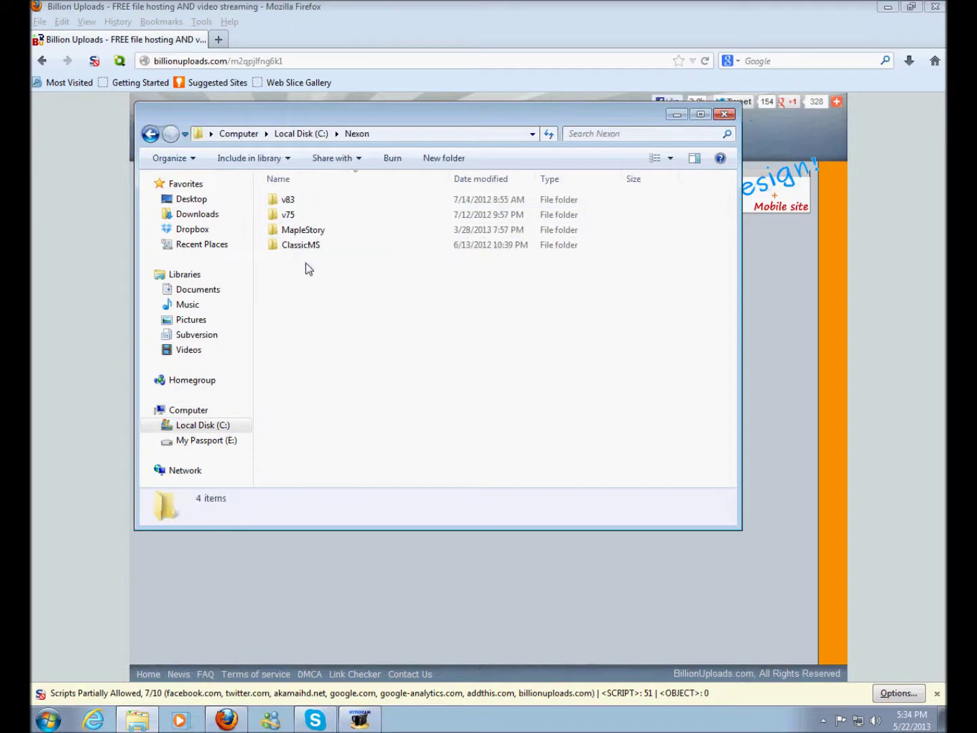
double_click(315, 248)
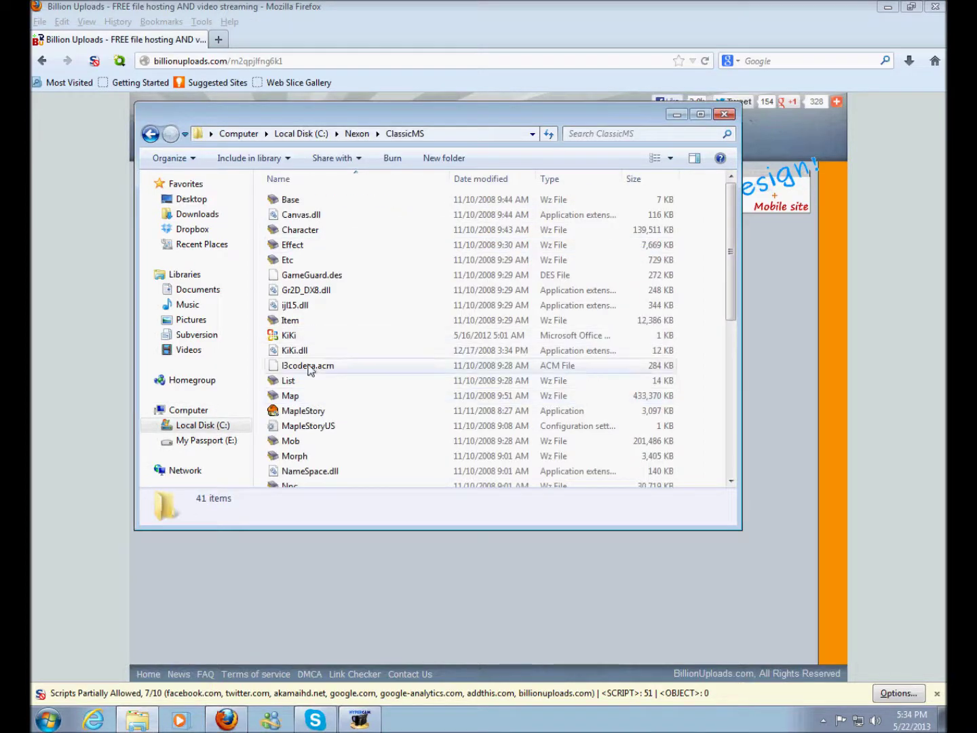
Step: Check the 41 extracted files in C:\Nexon\ClassicMS, then return to Firefox
scroll(320, 381, down, 5)
scroll(321, 392, up, 2)
scroll(317, 292, down, 5)
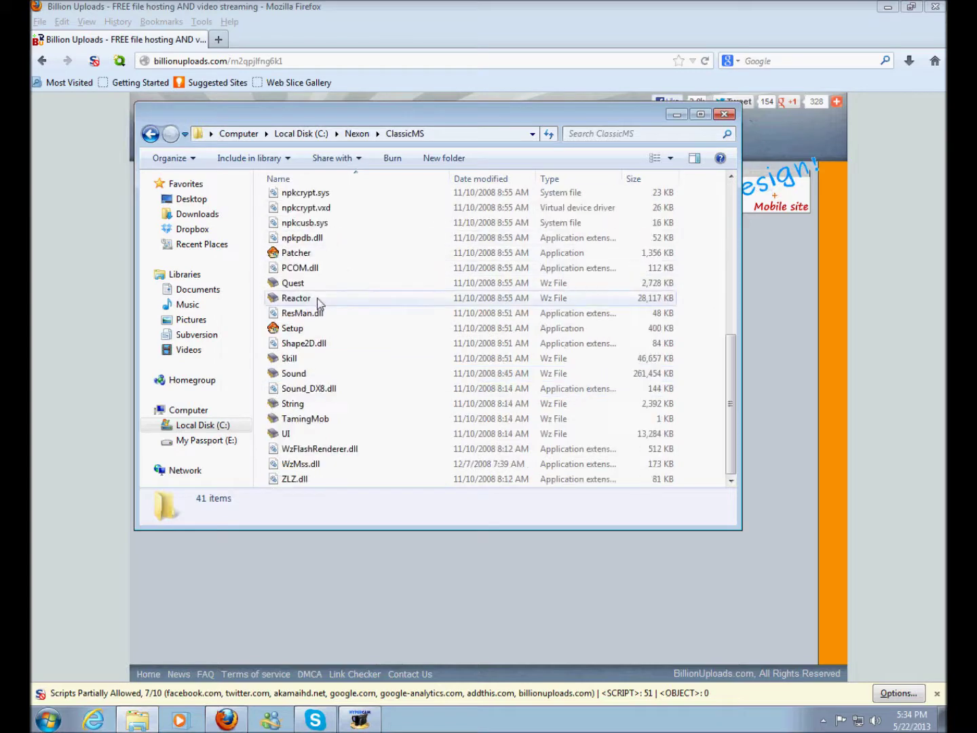
scroll(320, 303, up, 7)
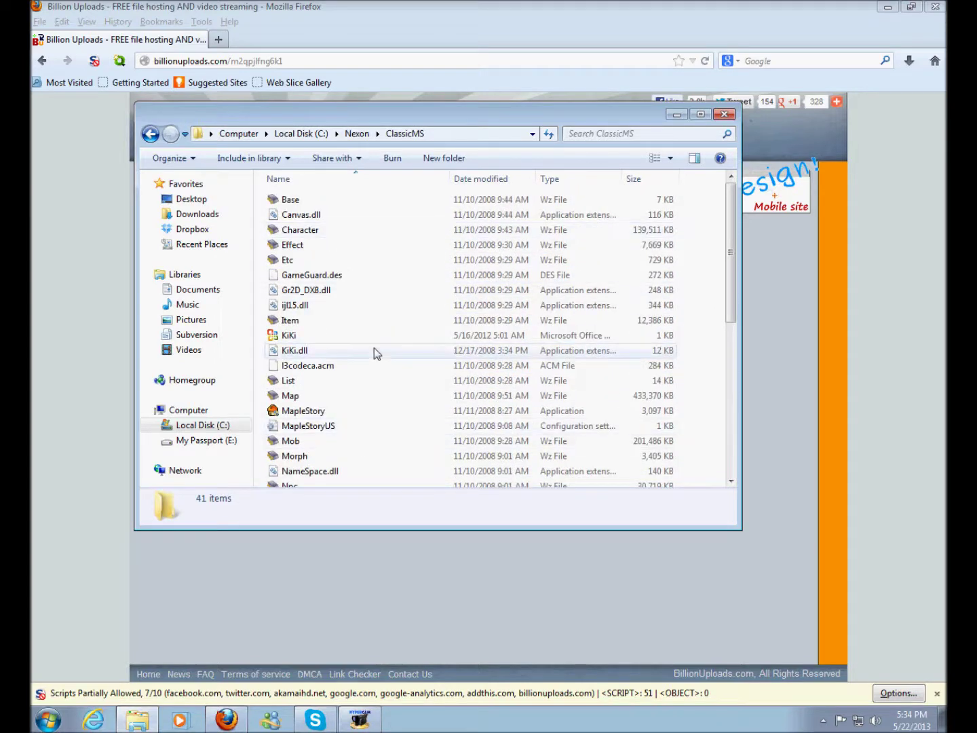
scroll(360, 351, down, 4)
scroll(447, 333, down, 3)
scroll(378, 339, up, 7)
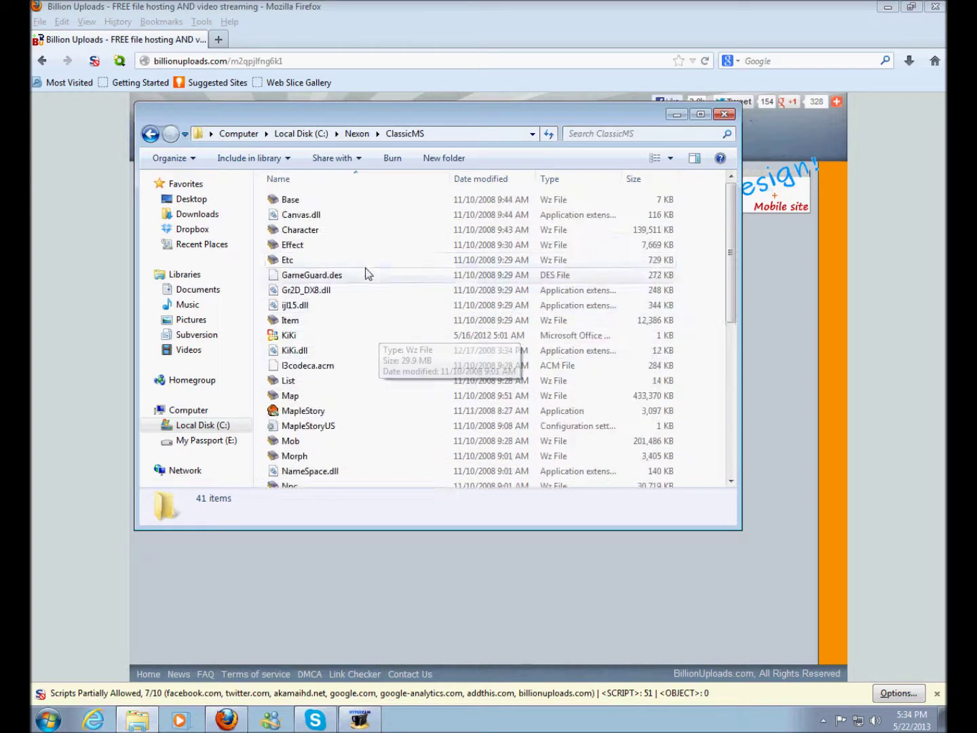
scroll(376, 380, down, 6)
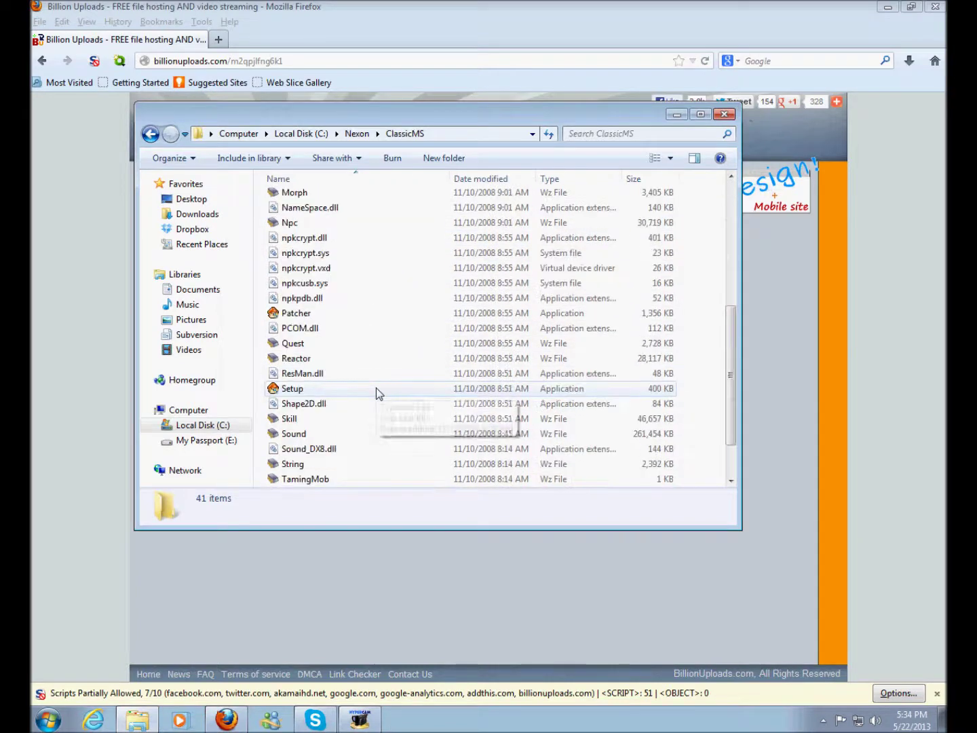
scroll(384, 358, down, 2)
click(822, 359)
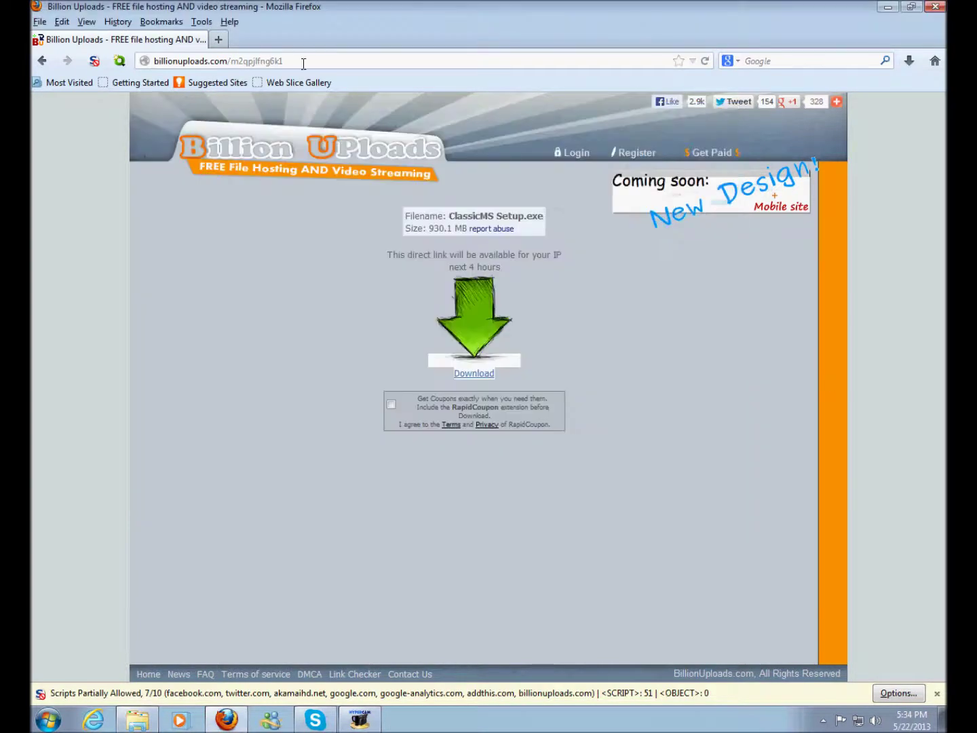
Step: Load p54.dyndns.org again in a fresh browser tab
click(218, 40)
key(alt+Tab)
scroll(370, 292, up, 6)
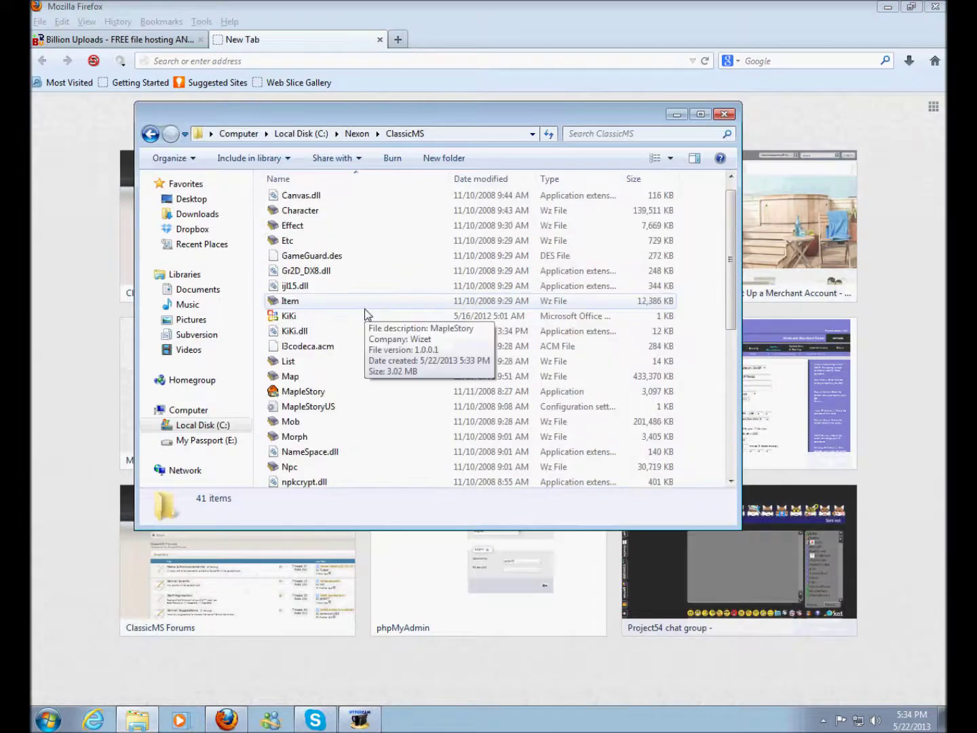
click(299, 59)
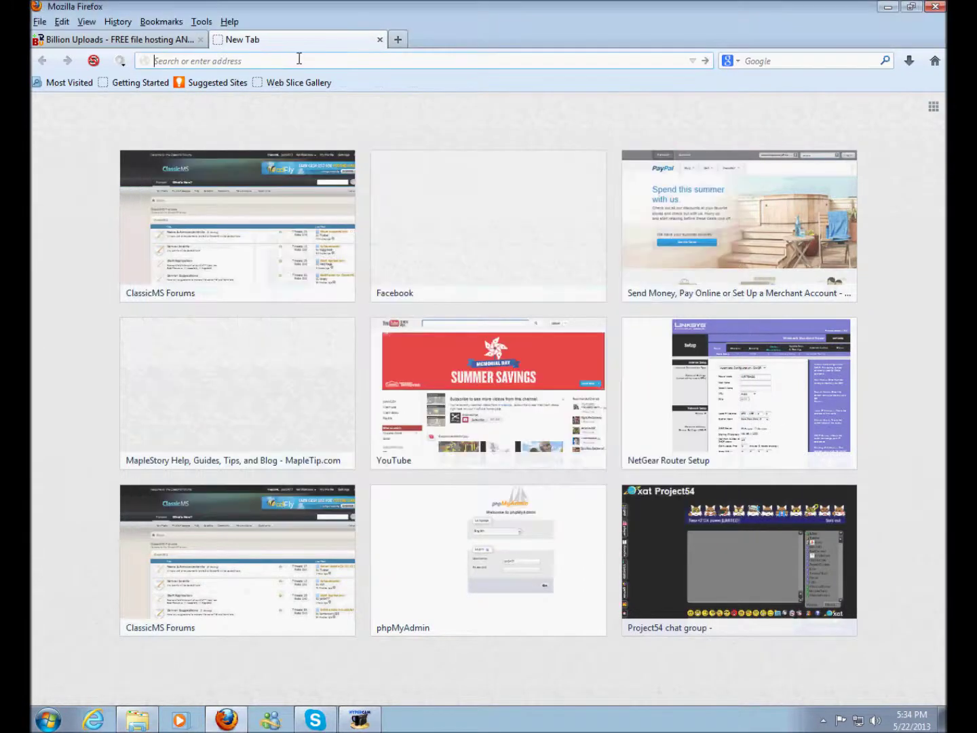
text(p54.dyndns.org/)
key(Down)
key(Return)
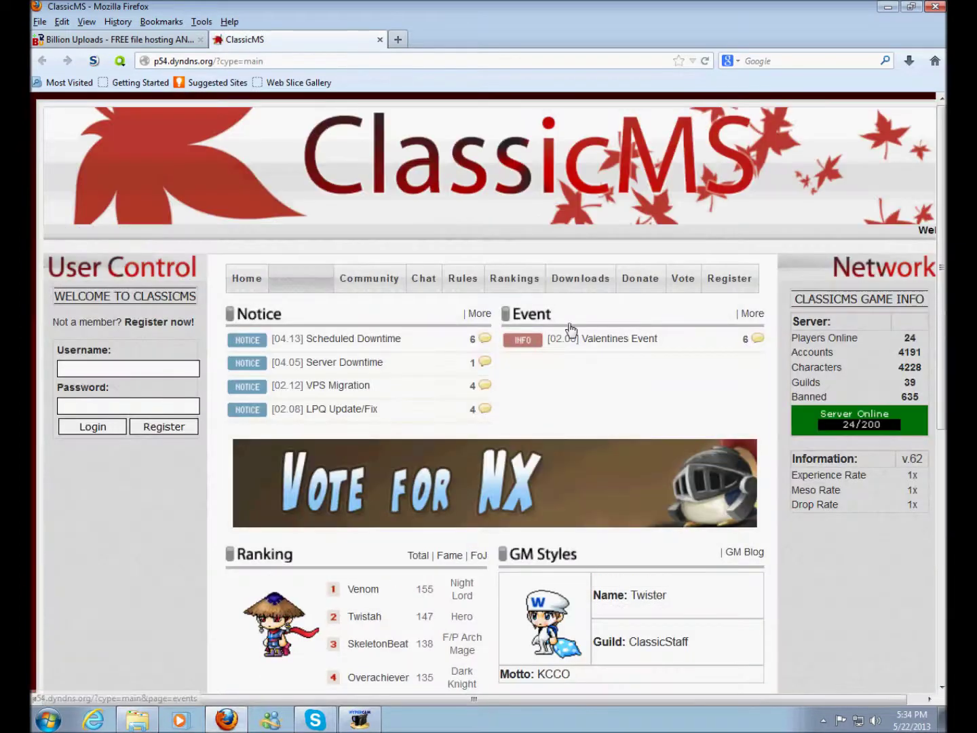
Step: Download the Game Client via adf.ly, skipping the ad, to get MediaFire's ClassicMS.exe (7.5 MB)
click(580, 277)
scroll(494, 450, down, 3)
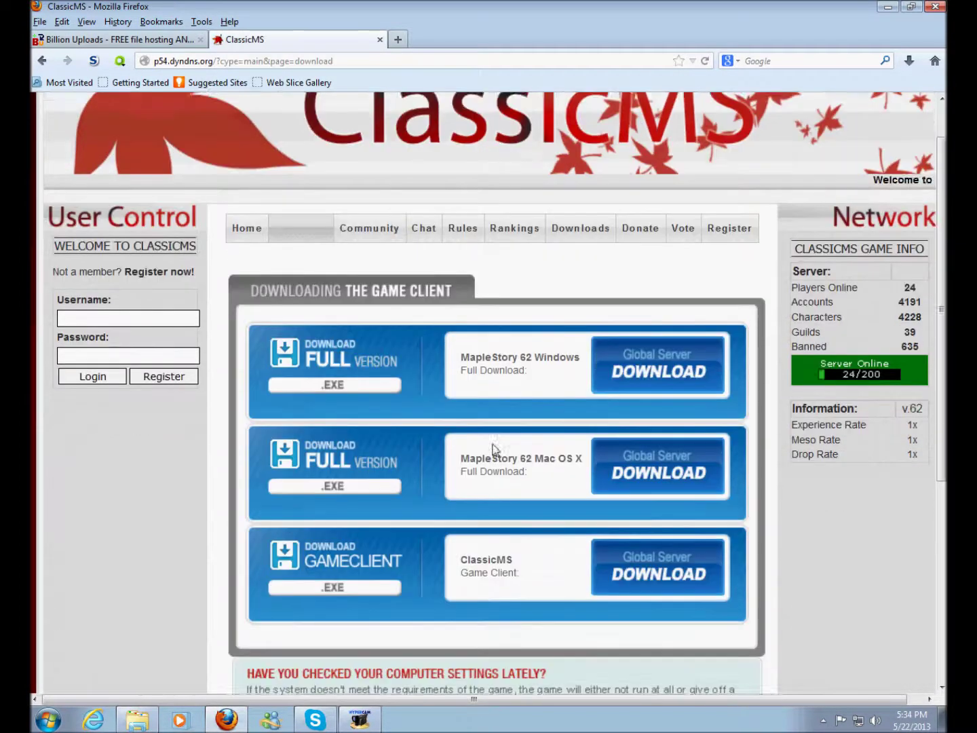
click(660, 529)
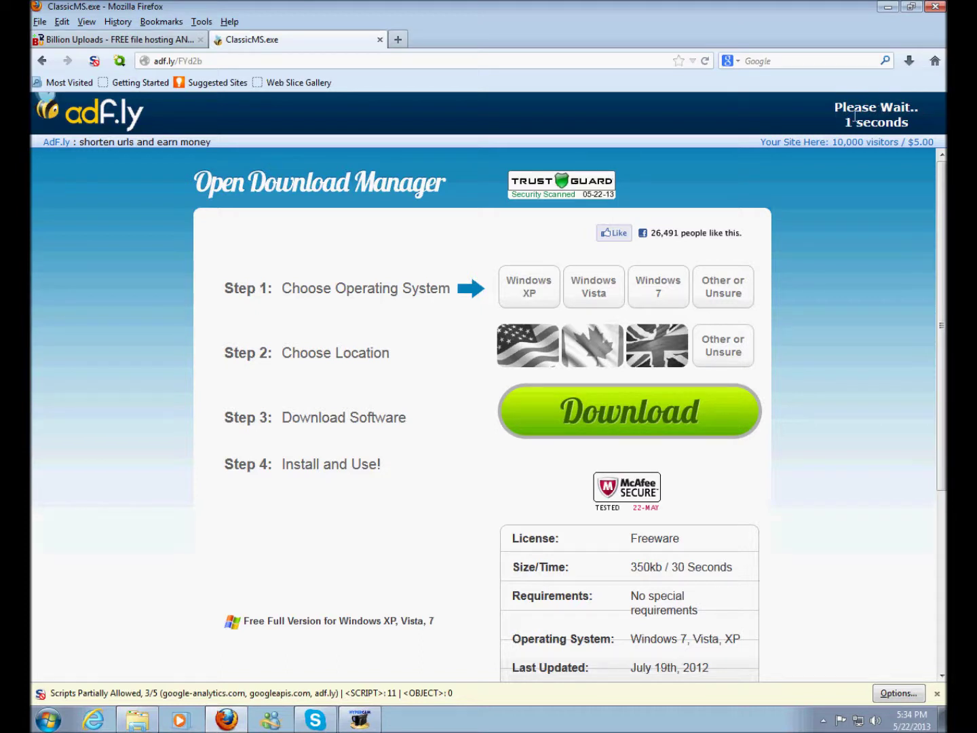
click(883, 117)
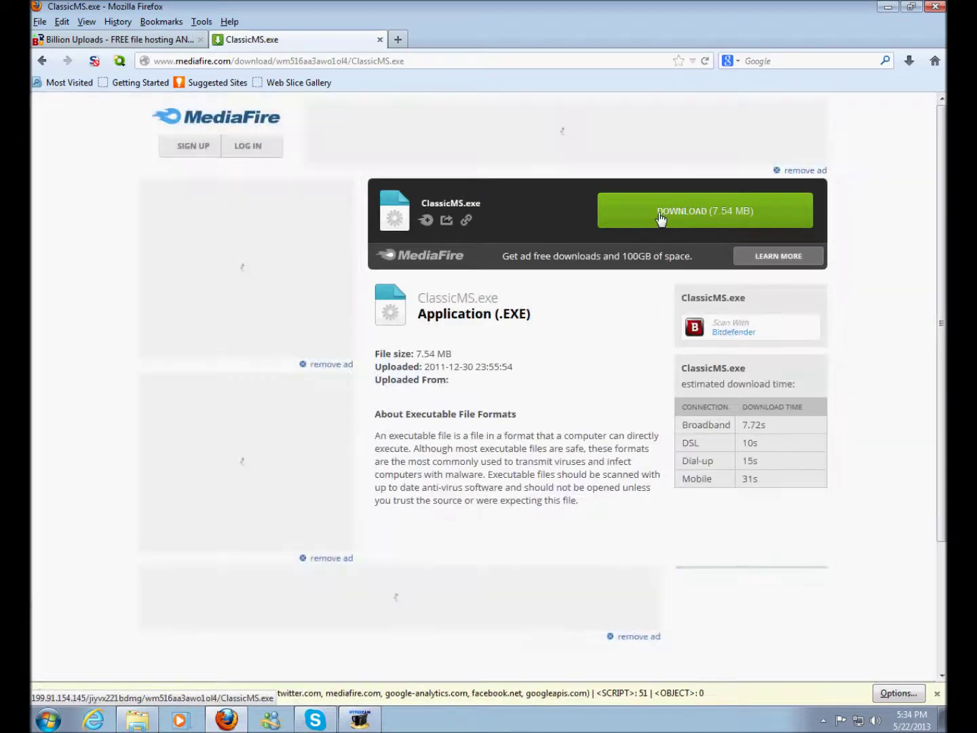
click(710, 214)
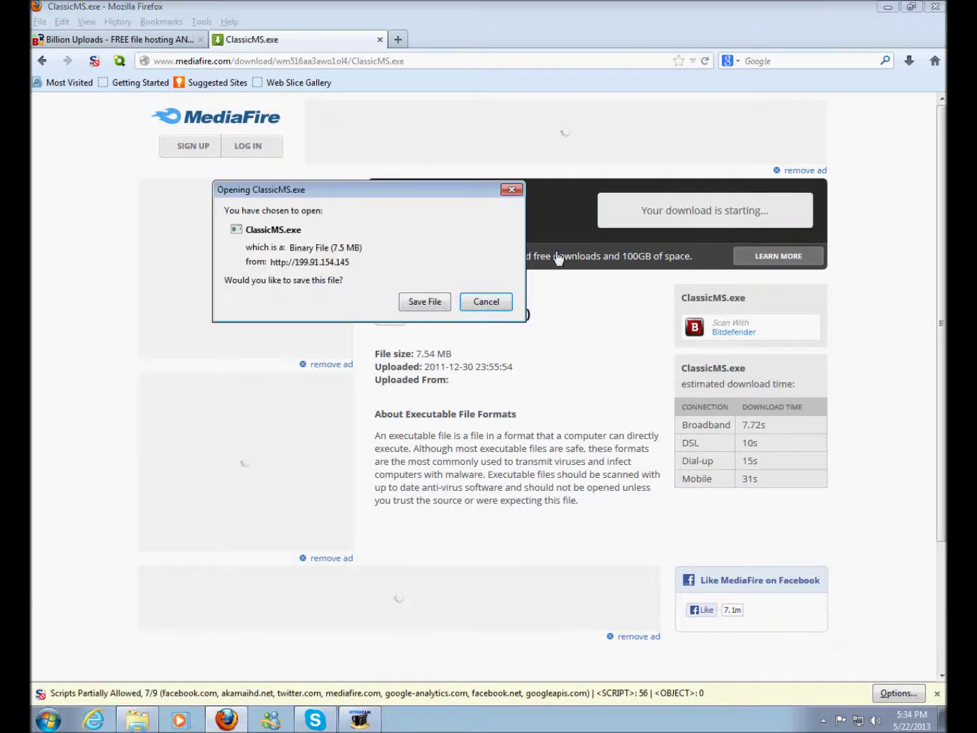
Step: Save ClassicMS.exe and show the downloaded file in its folder
click(419, 304)
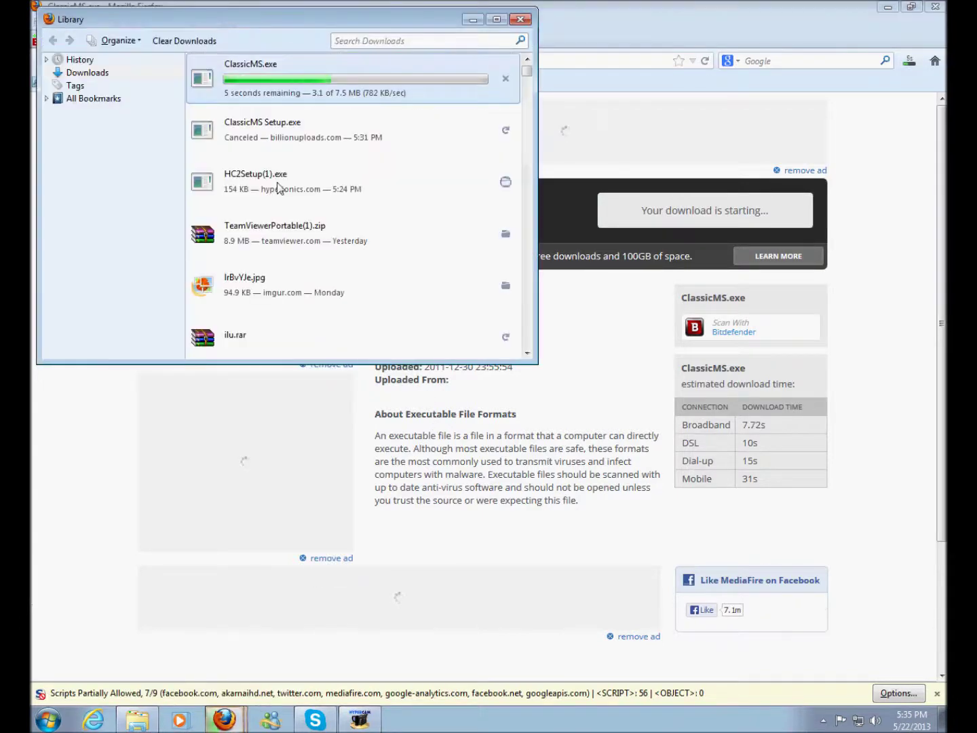
right_click(278, 87)
click(297, 112)
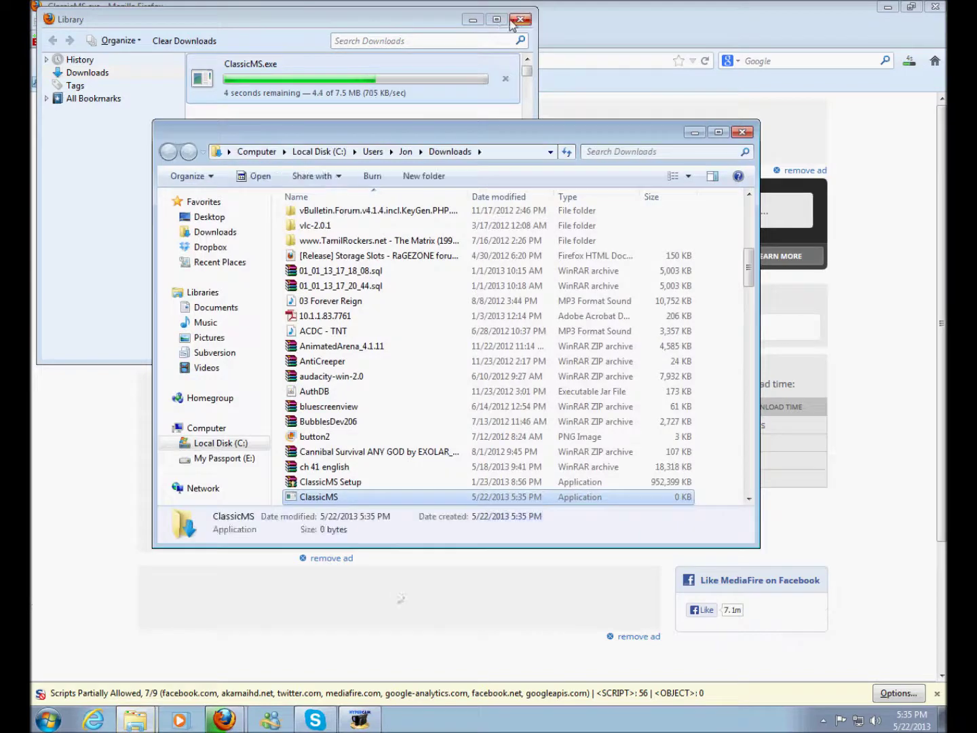
scroll(353, 485, down, 1)
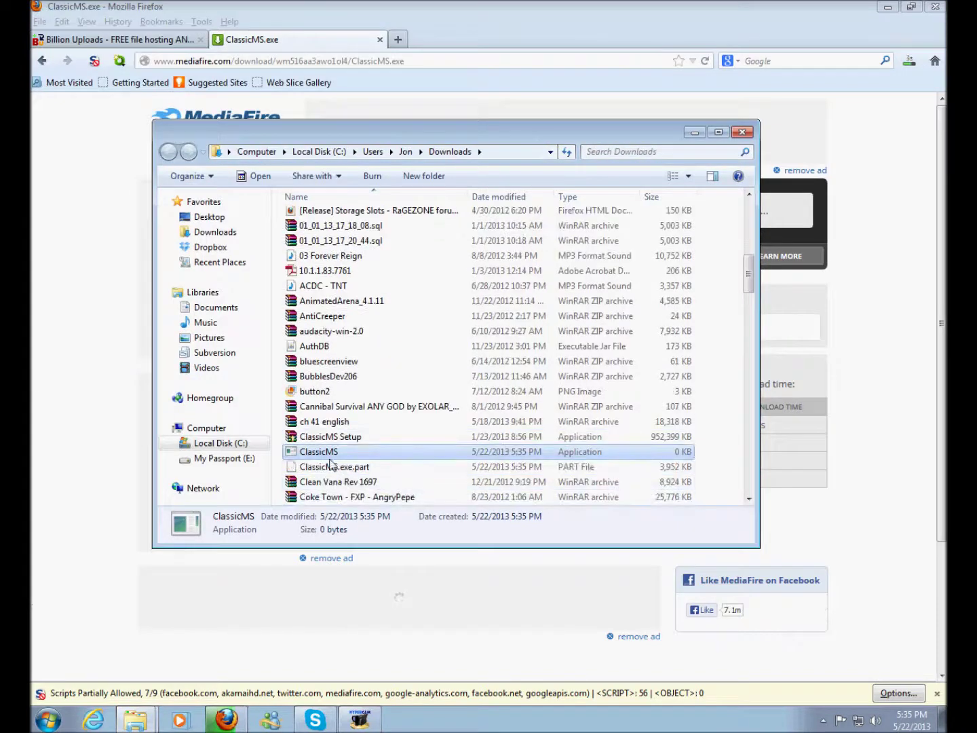
scroll(333, 441, down, 1)
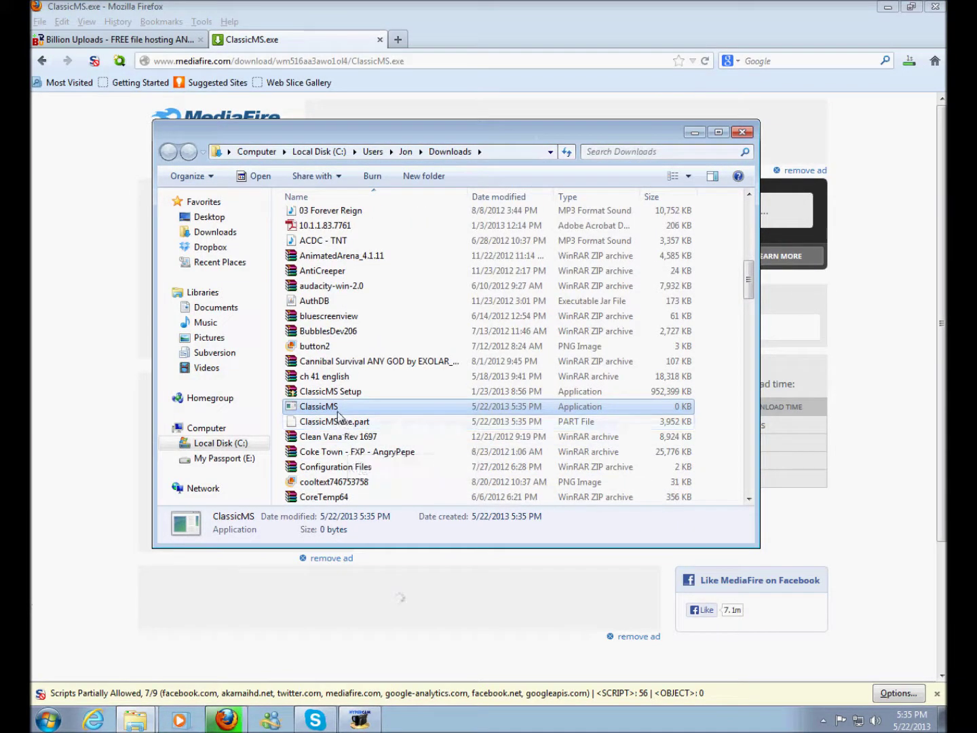
Step: Switch between the ClassicMS and Downloads folder windows and drag ClassicMS.exe, leaving it in Downloads
click(146, 723)
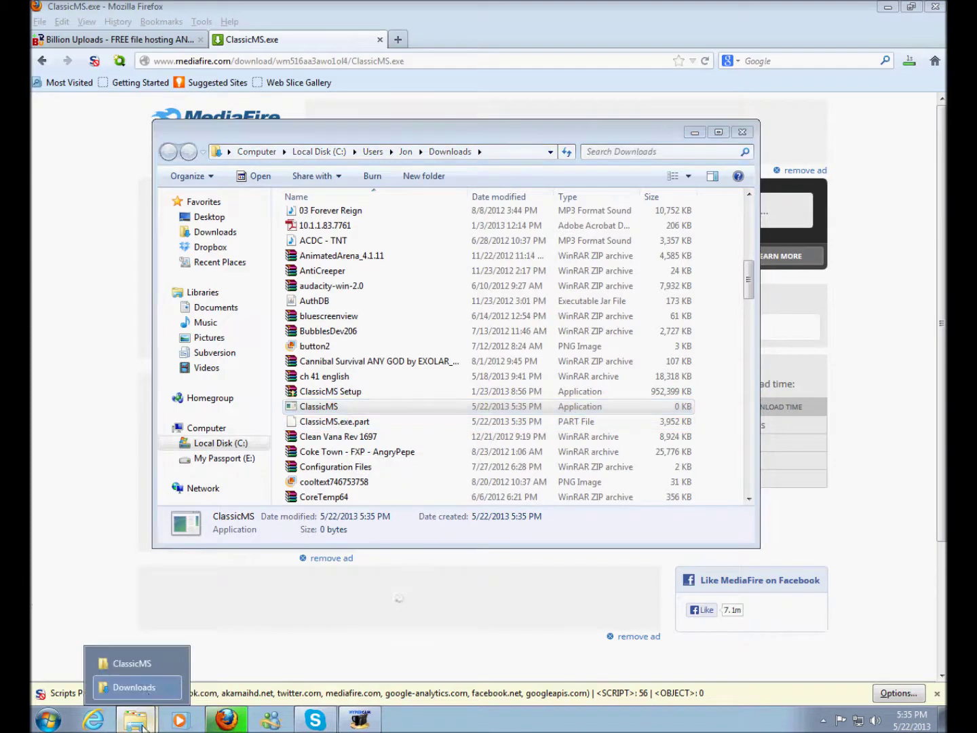
click(142, 670)
key(alt+Tab)
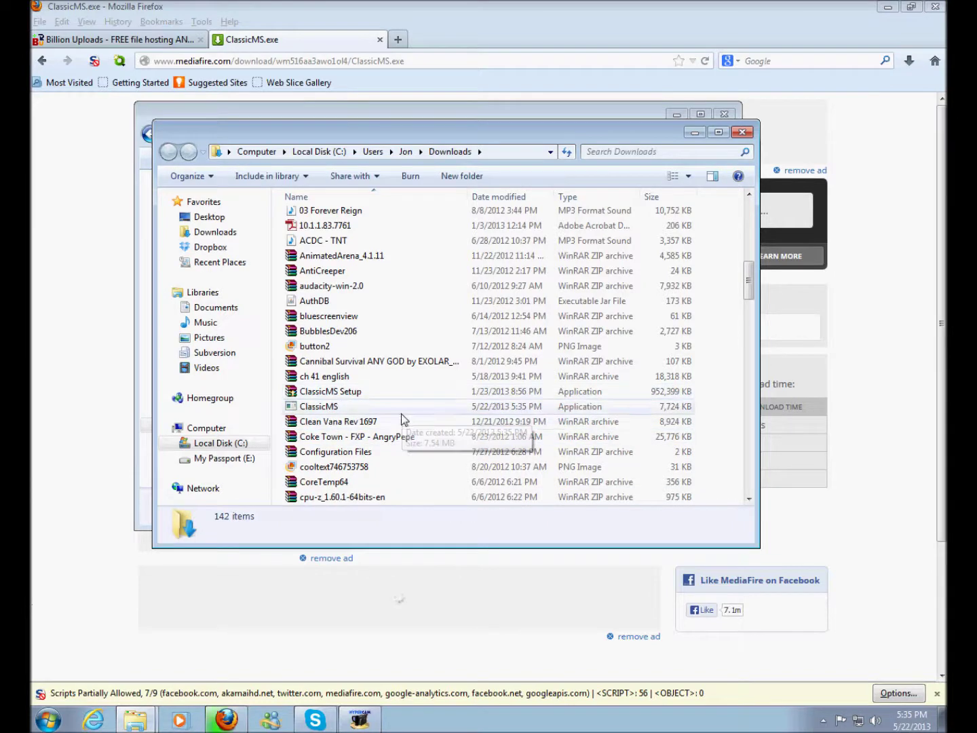
key(alt+Tab)
key(alt+Tab)
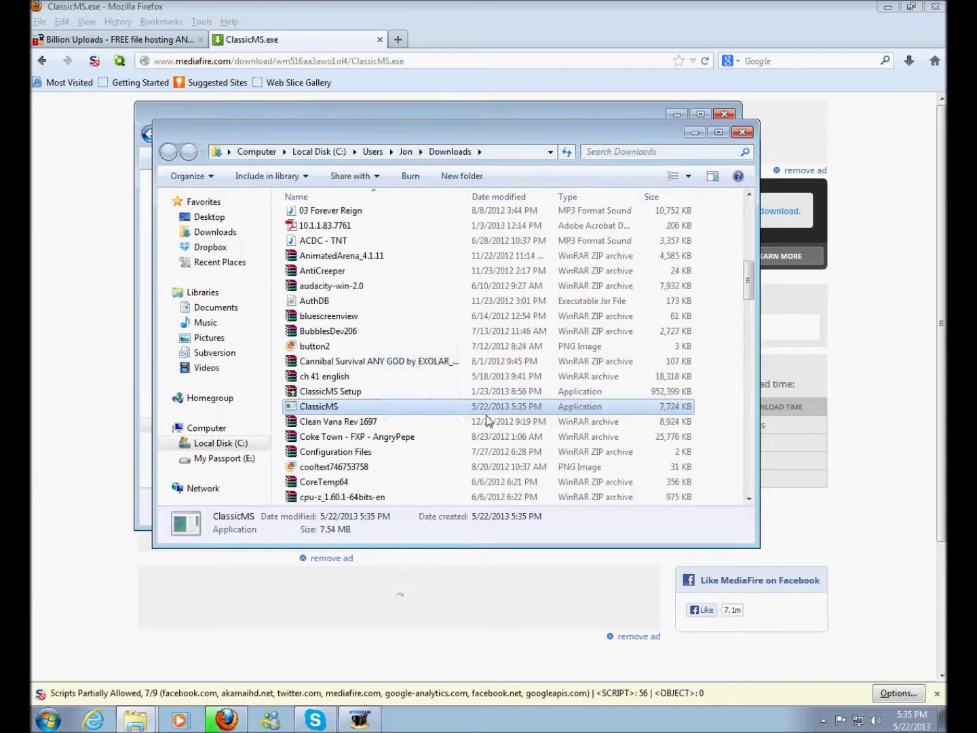
drag(400, 406, 363, 412)
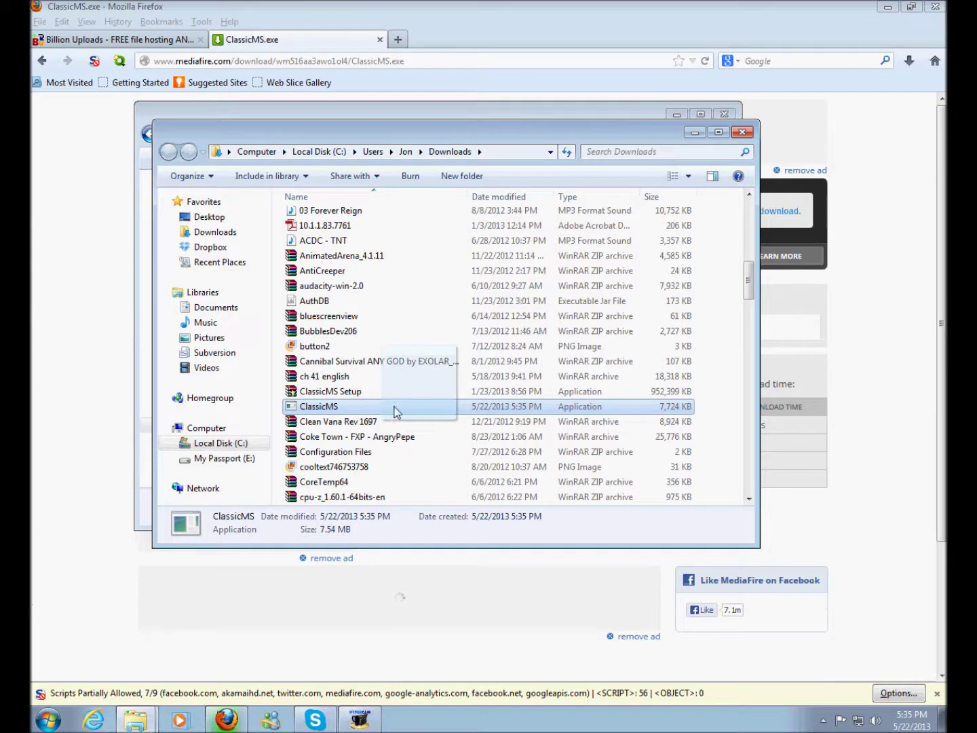
drag(660, 410, 658, 409)
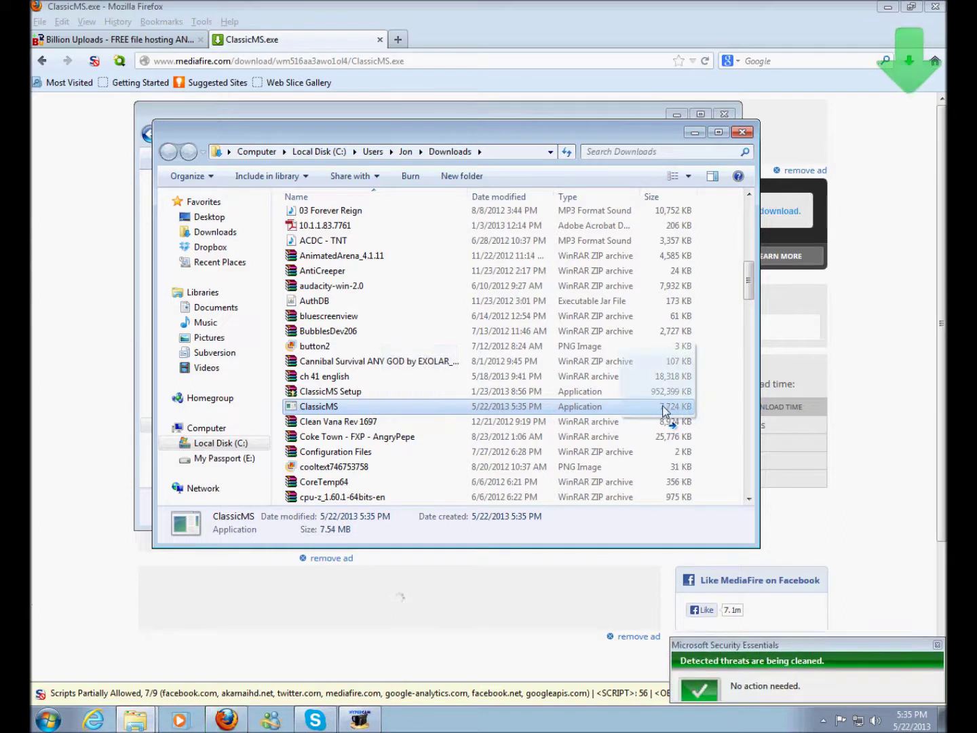
click(824, 722)
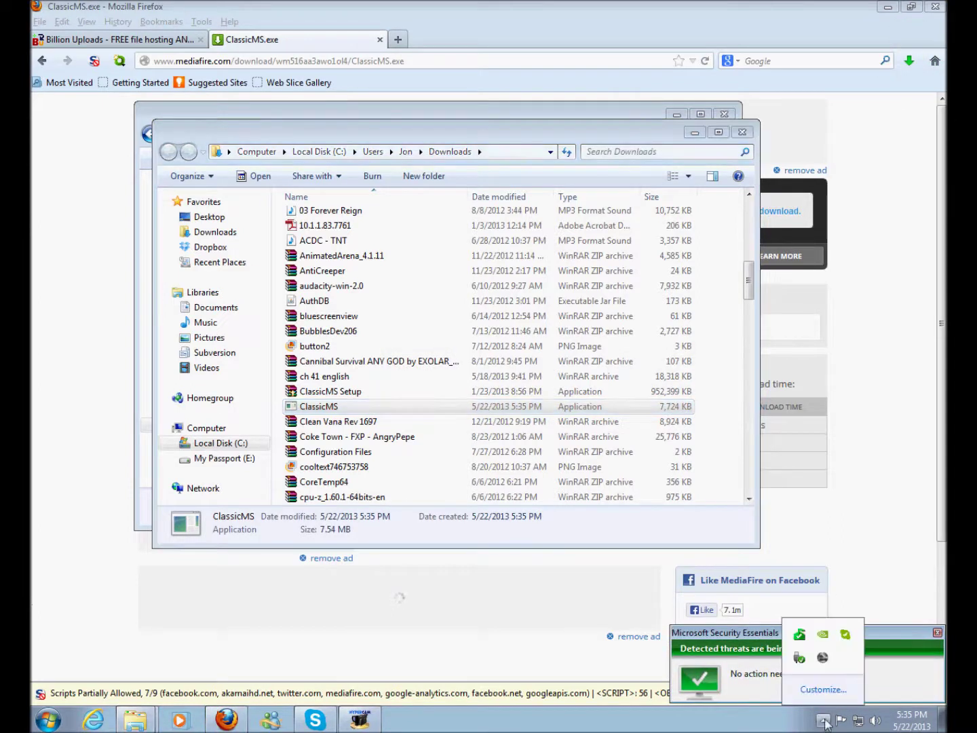
Step: Open Security Essentials from the tray and untick real-time protection in Settings
right_click(800, 637)
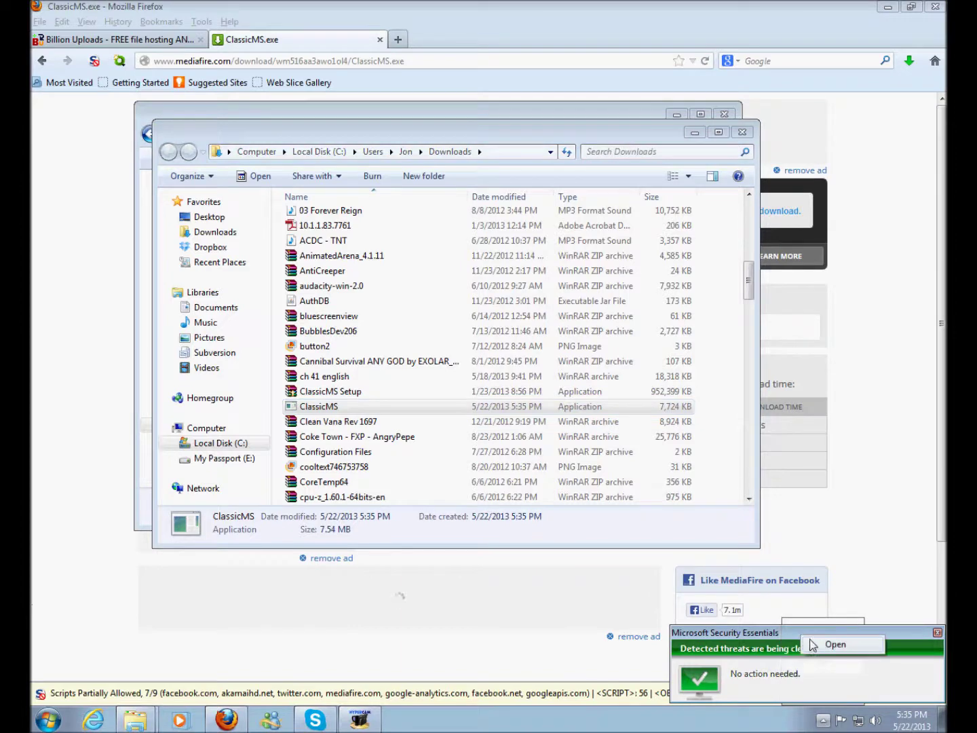
click(834, 644)
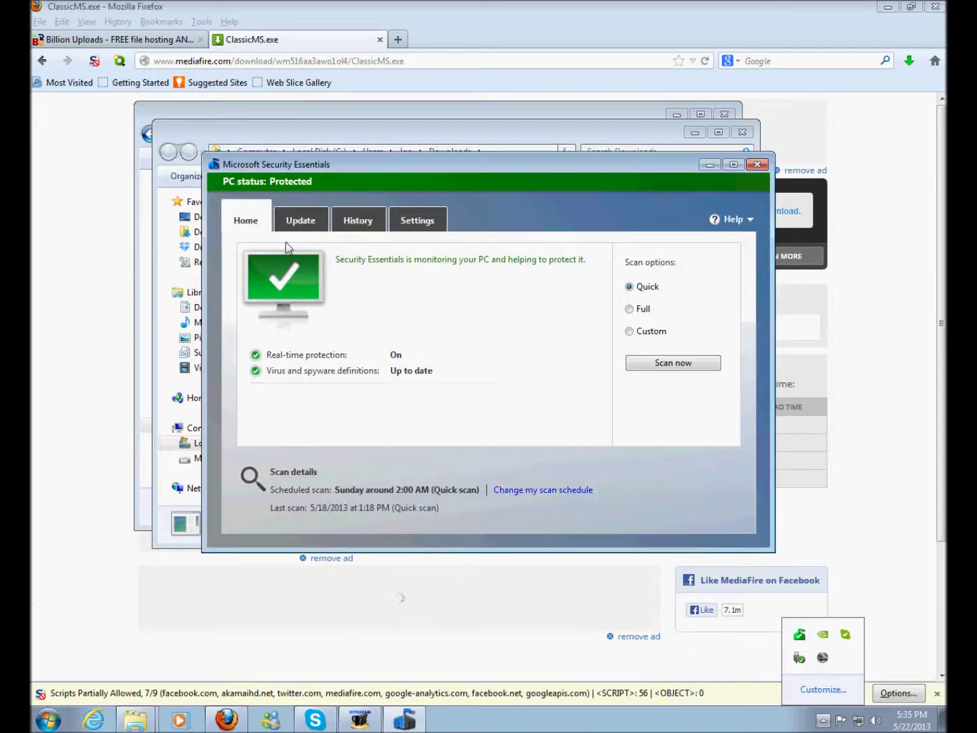
click(417, 224)
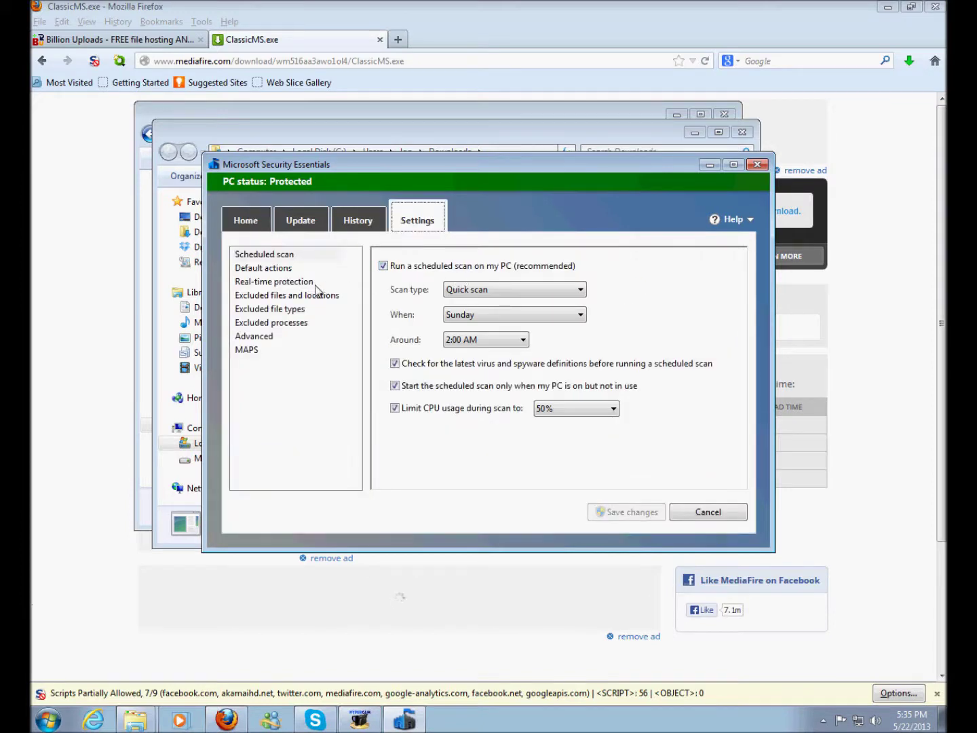
click(299, 283)
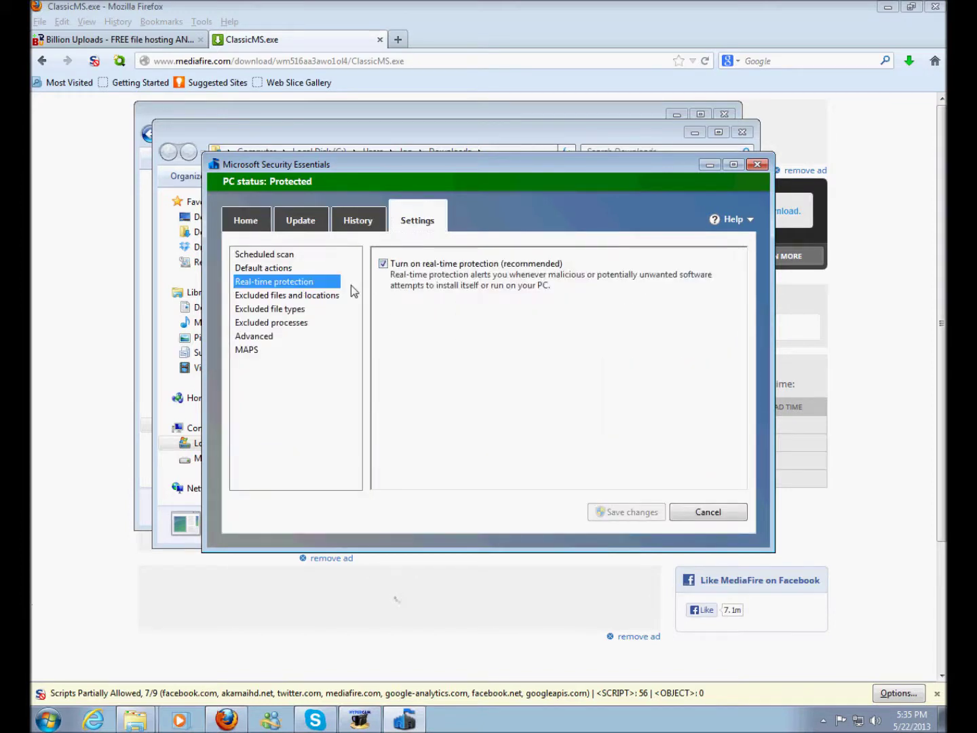
click(388, 264)
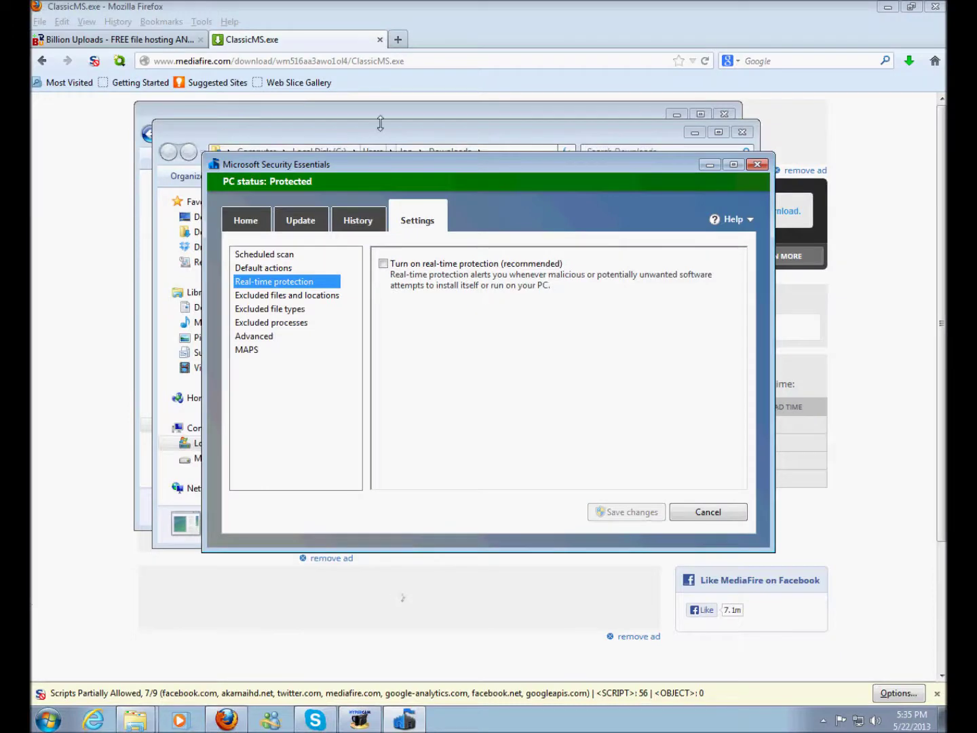
click(381, 123)
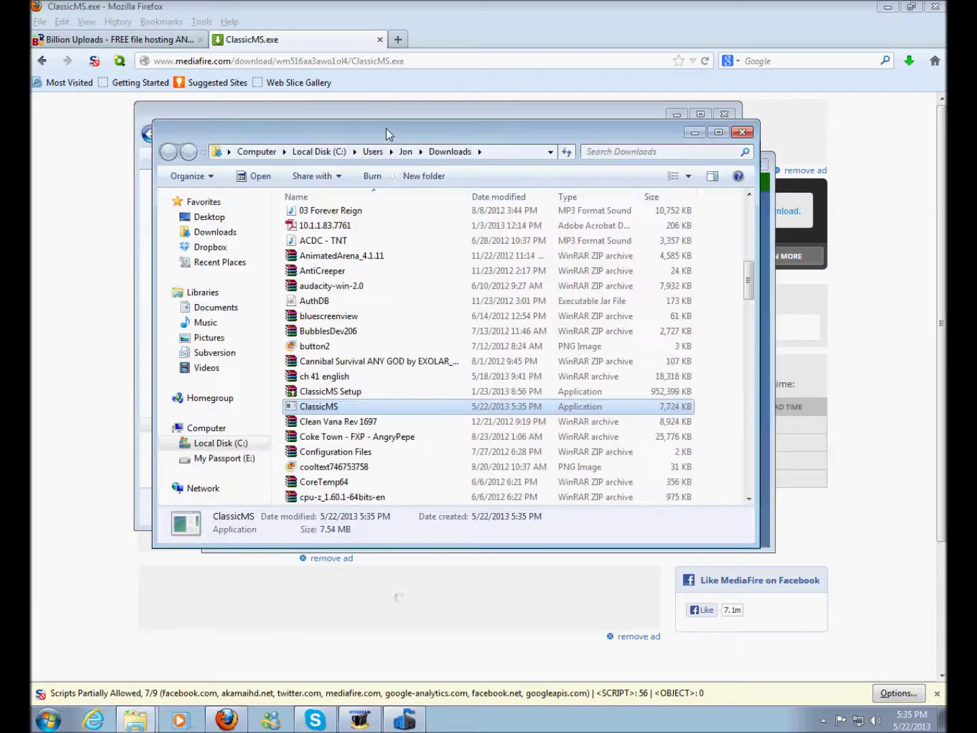
Step: Select ClassicMS in Downloads and arrange the Downloads and C:\Nexon\ClassicMS windows side by side
click(434, 467)
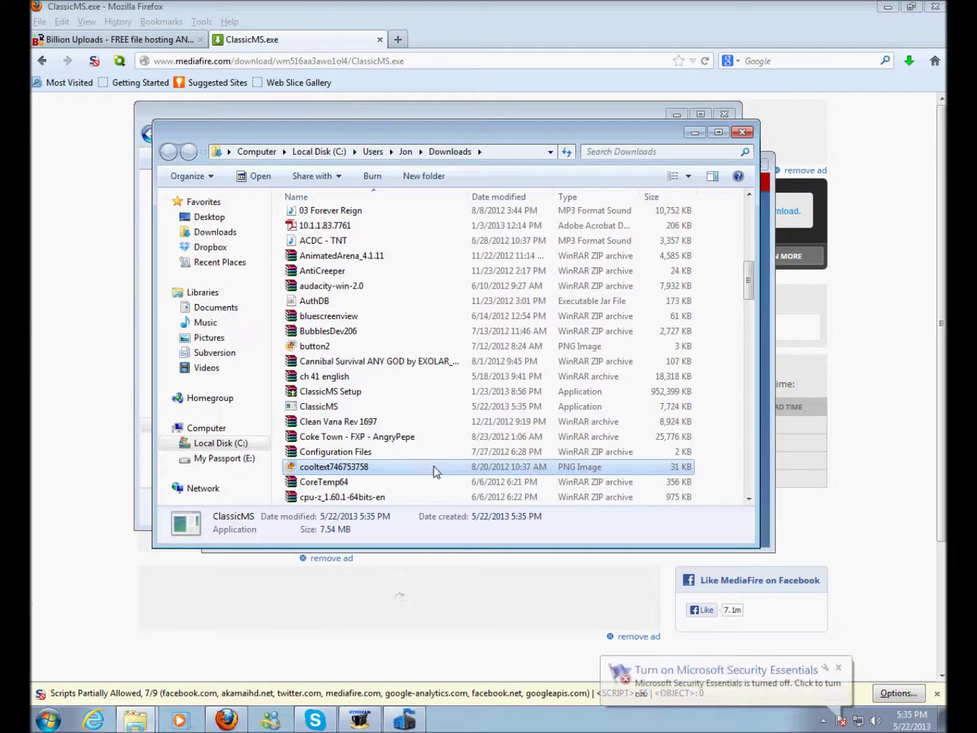
scroll(420, 462, up, 1)
click(373, 437)
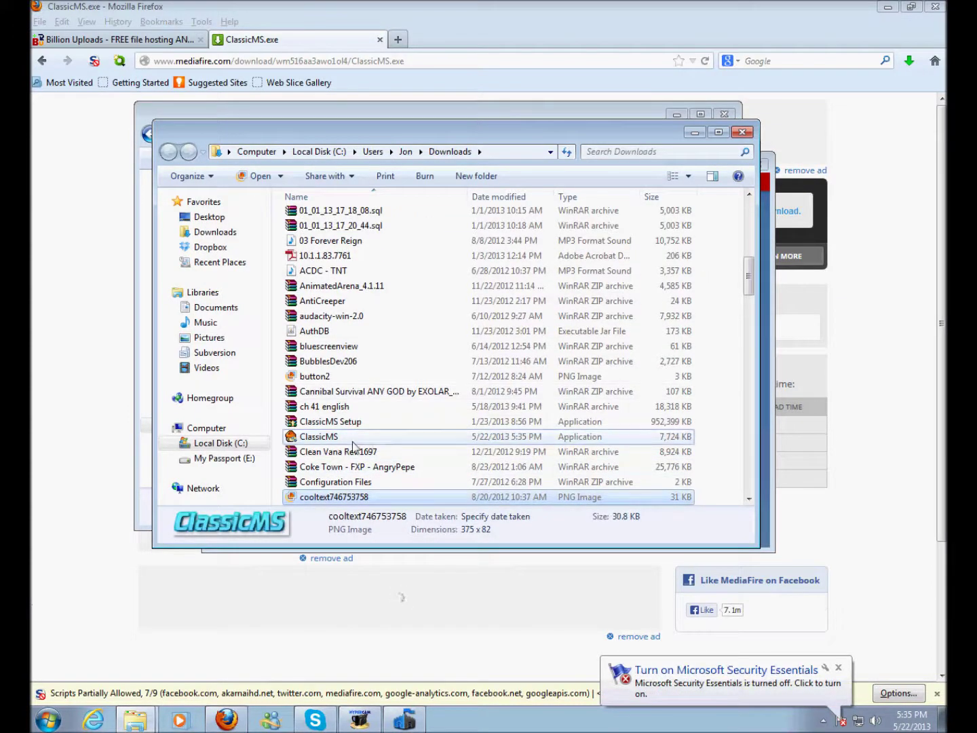
drag(459, 145, 602, 204)
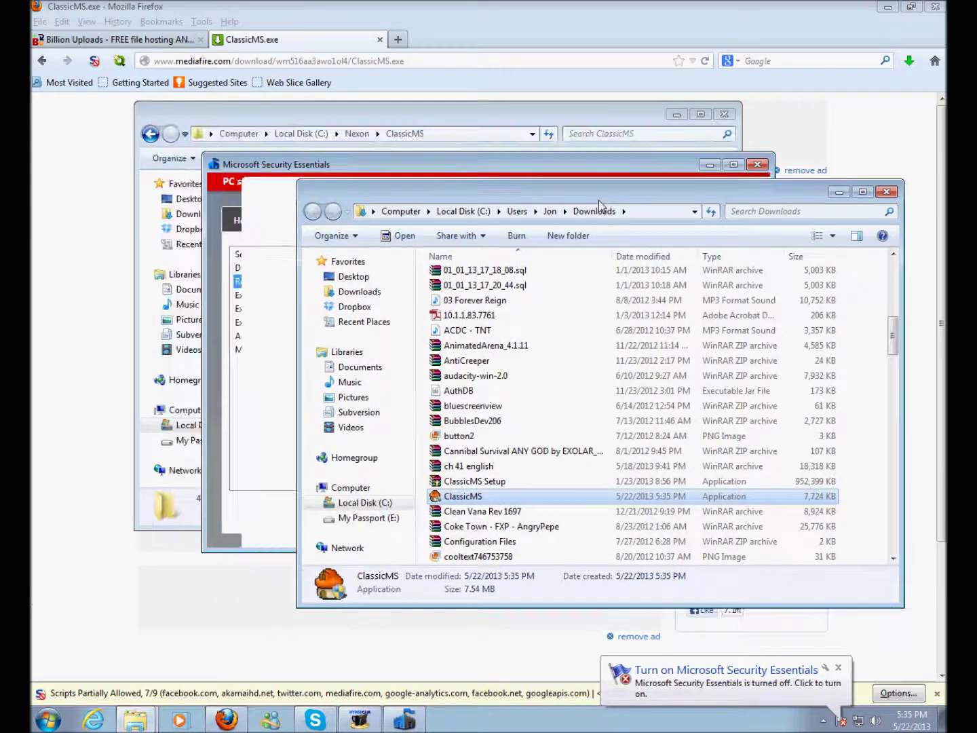
drag(415, 169, 446, 185)
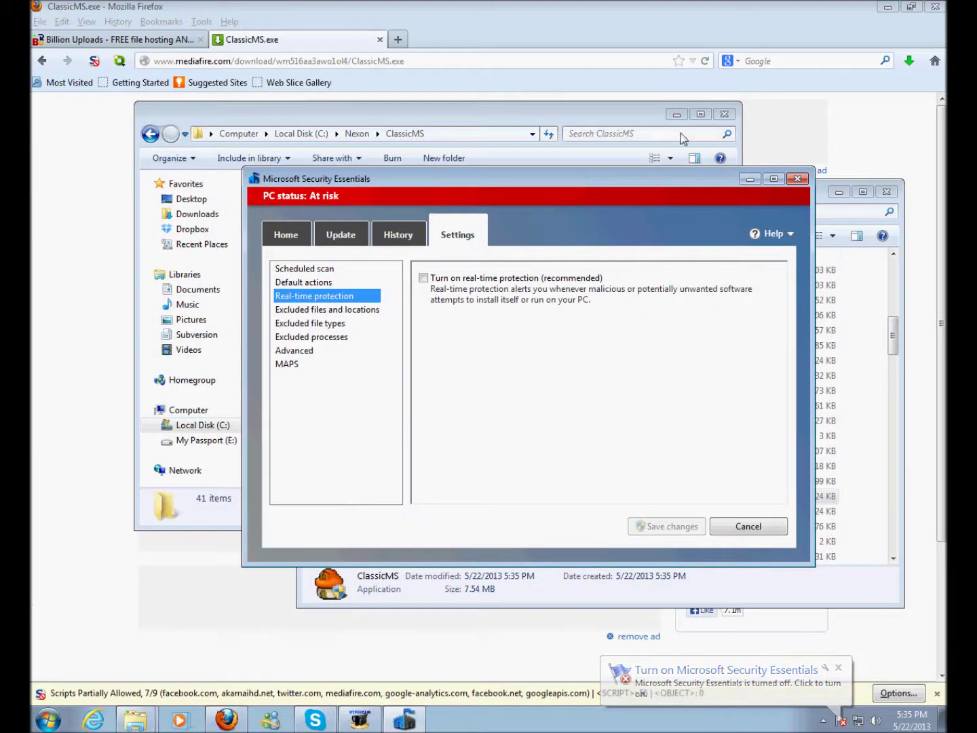
click(505, 121)
click(892, 483)
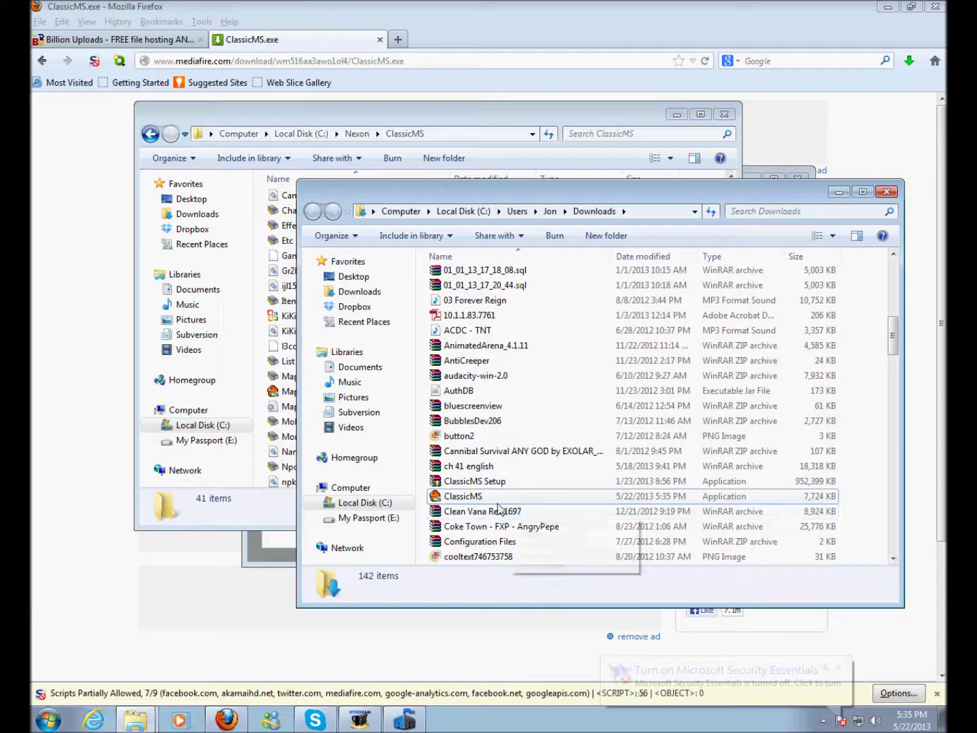
Step: Drag ClassicMS into C:\Nexon\ClassicMS, confirm it arrived, and close the Downloads window
drag(459, 501, 282, 385)
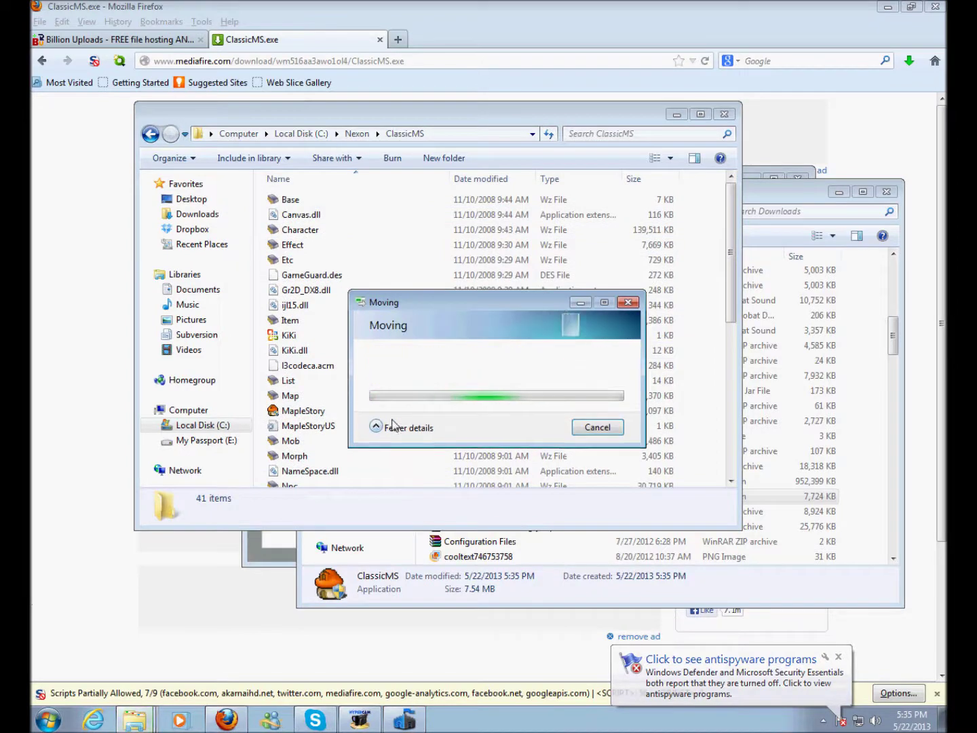
click(395, 425)
click(318, 246)
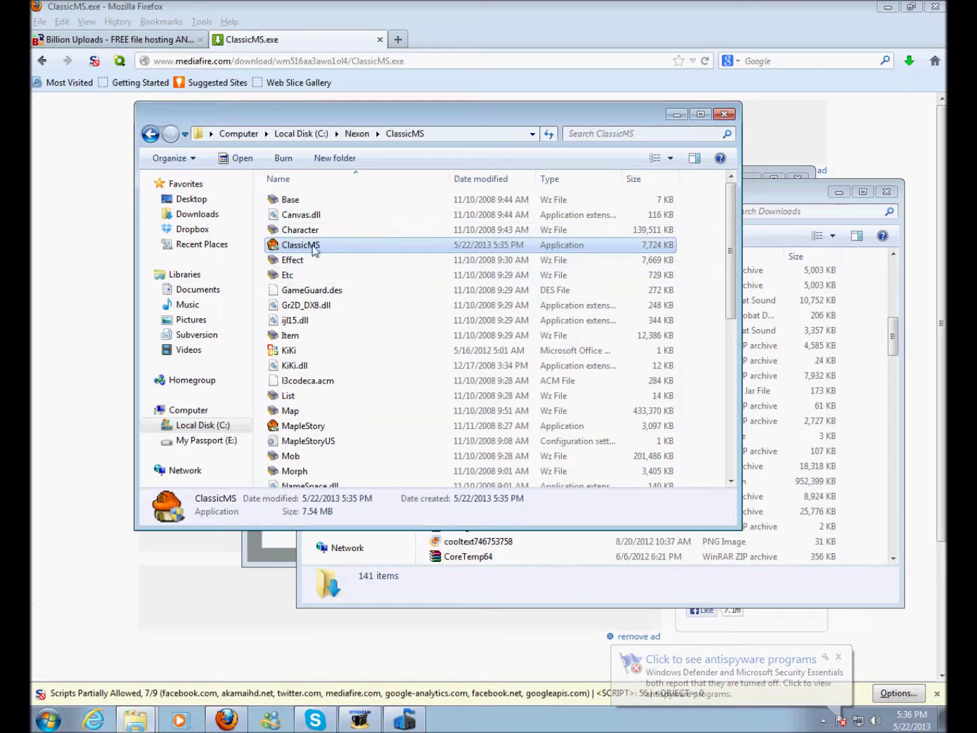
click(856, 351)
click(887, 193)
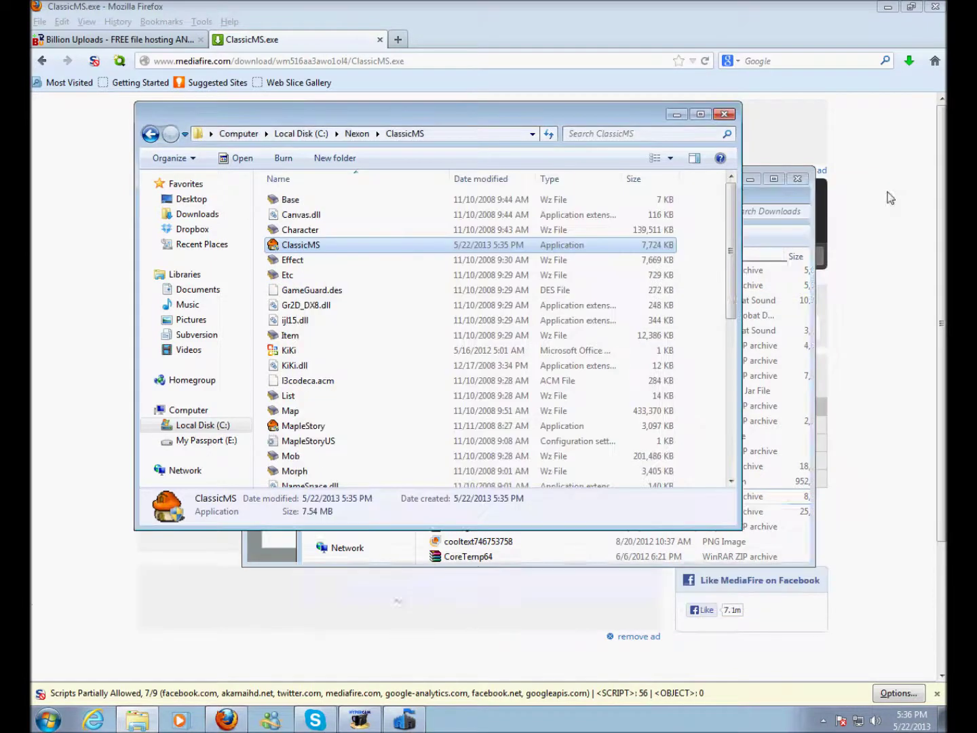
click(778, 321)
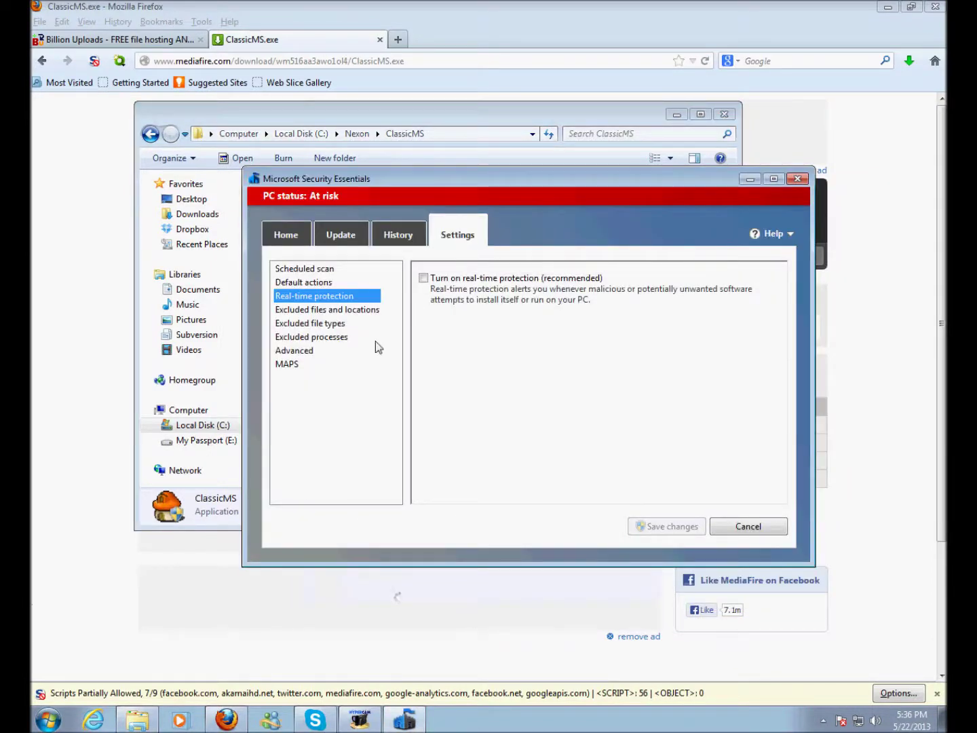
Step: Rearrange the windows and open Security Essentials' Excluded files and locations settings
drag(469, 184, 529, 215)
drag(440, 133, 370, 60)
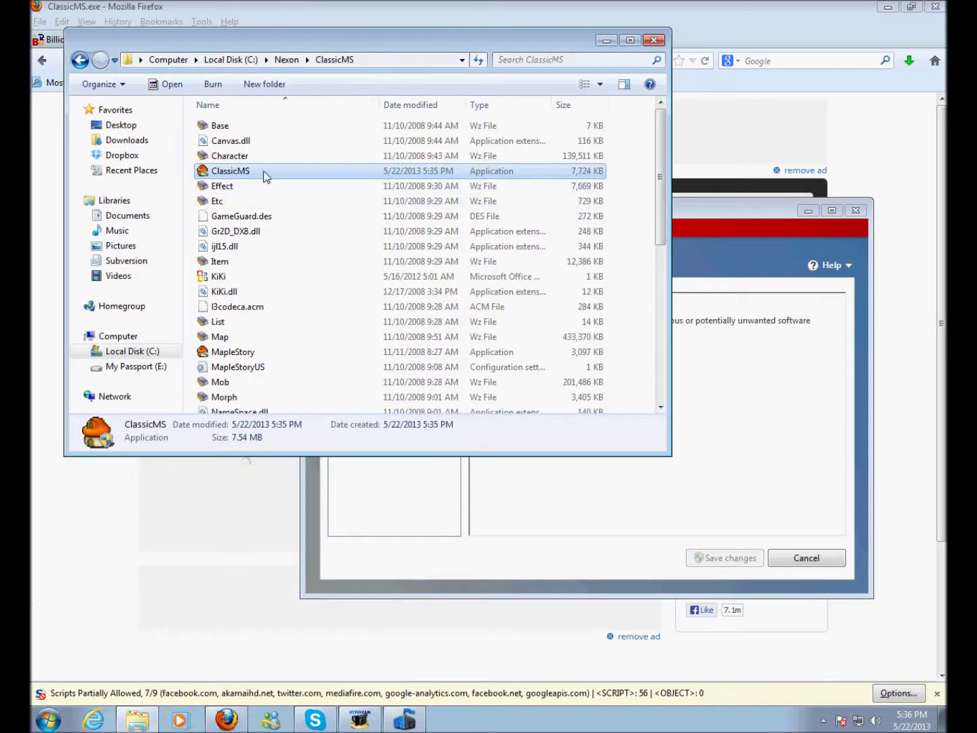
click(707, 360)
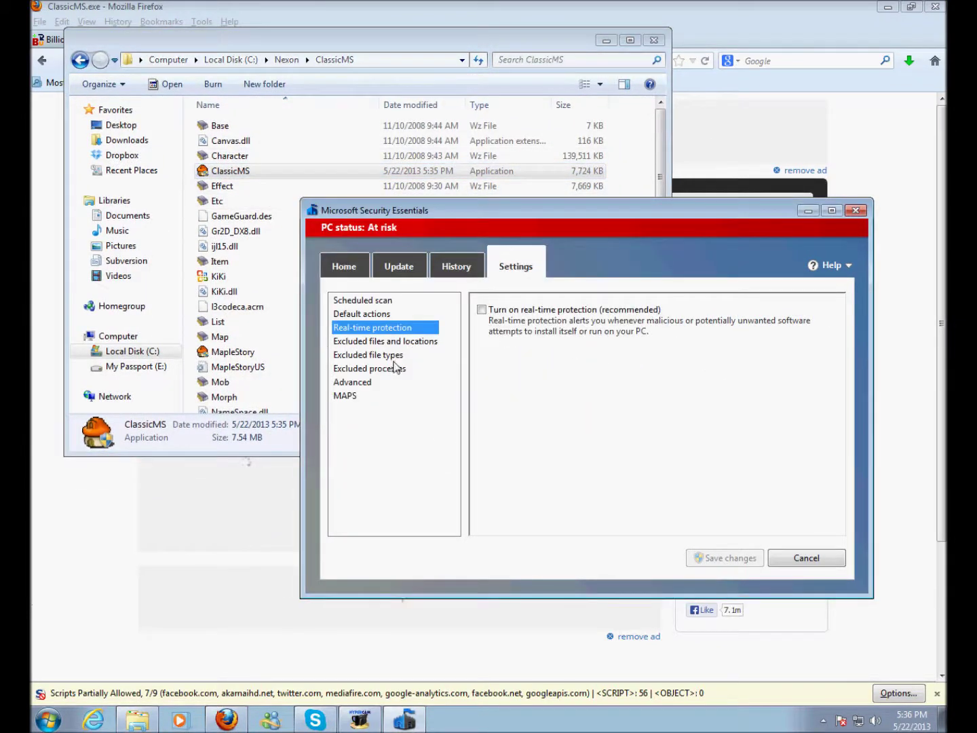
click(422, 344)
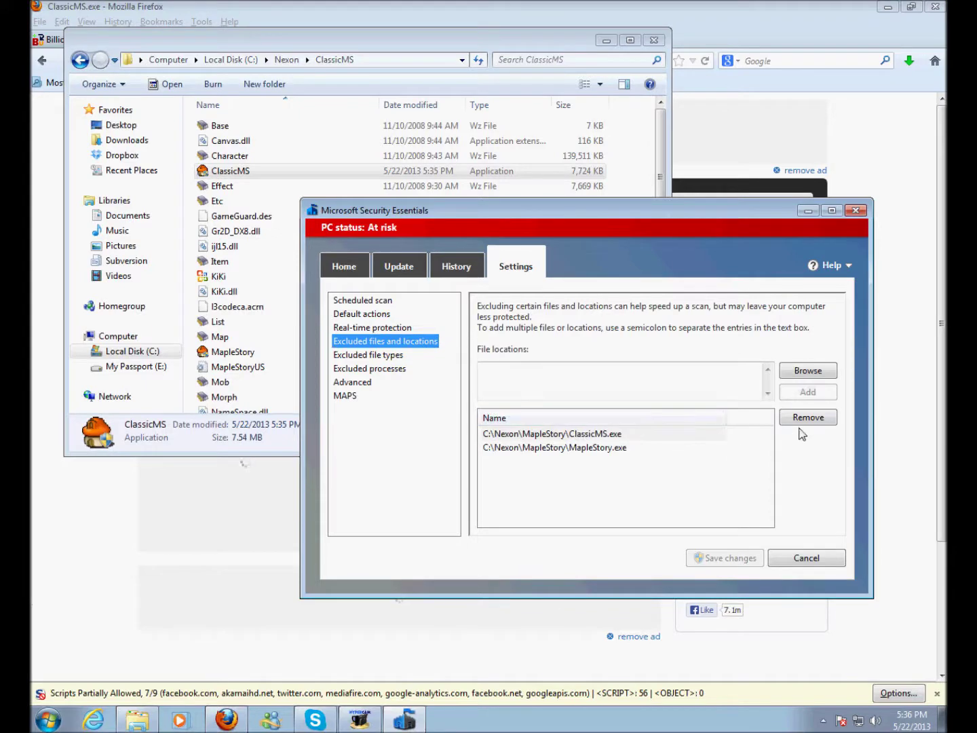
Step: Browse to and choose C:\Nexon\ClassicMS\ClassicMS.exe as the file to exclude
key(Tab)
click(806, 376)
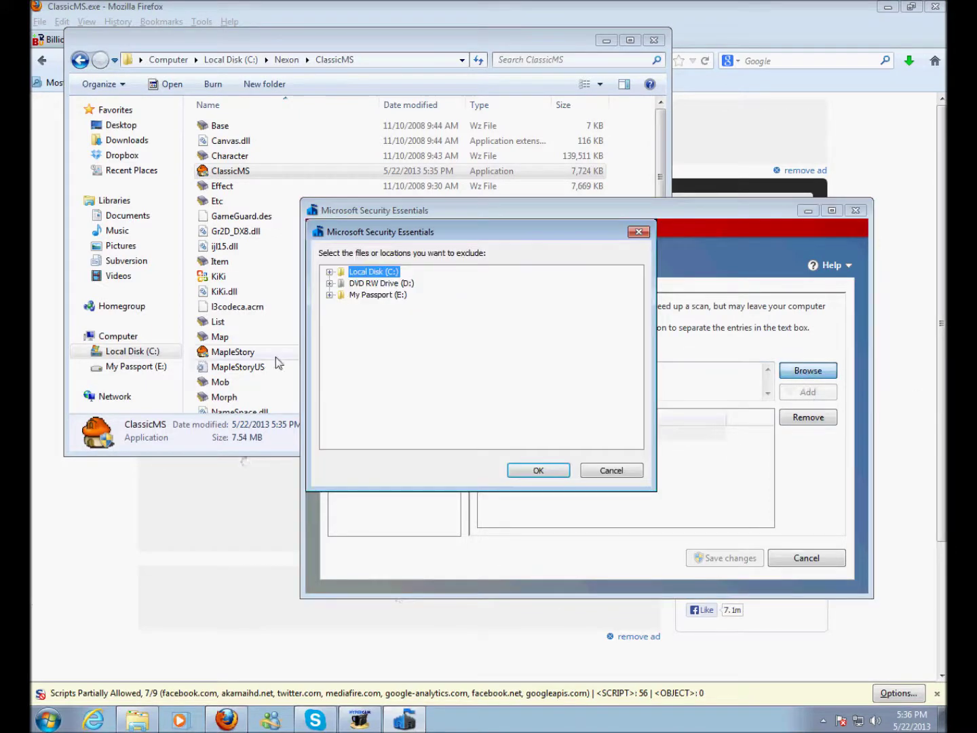
click(331, 271)
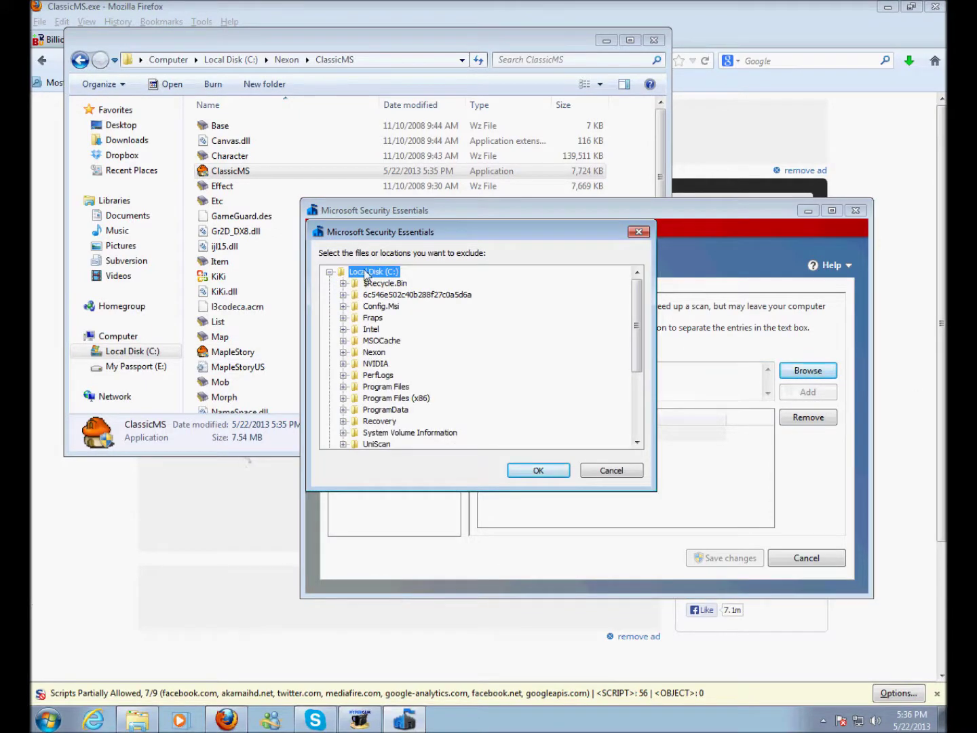
click(344, 353)
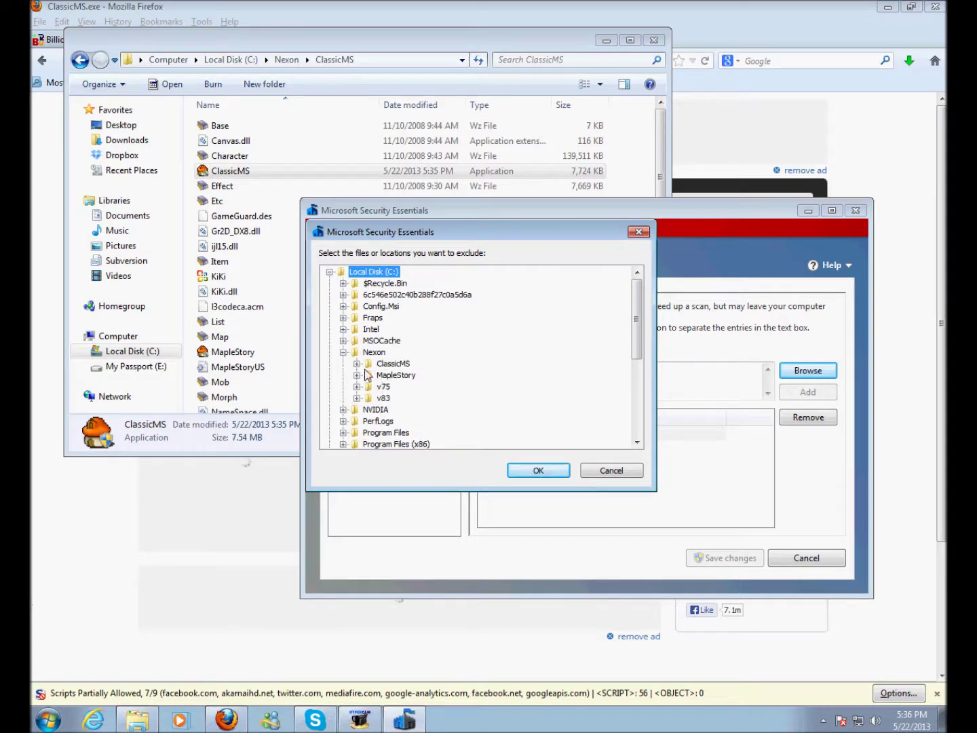
click(357, 364)
scroll(437, 387, down, 1)
scroll(434, 394, down, 1)
scroll(431, 380, up, 2)
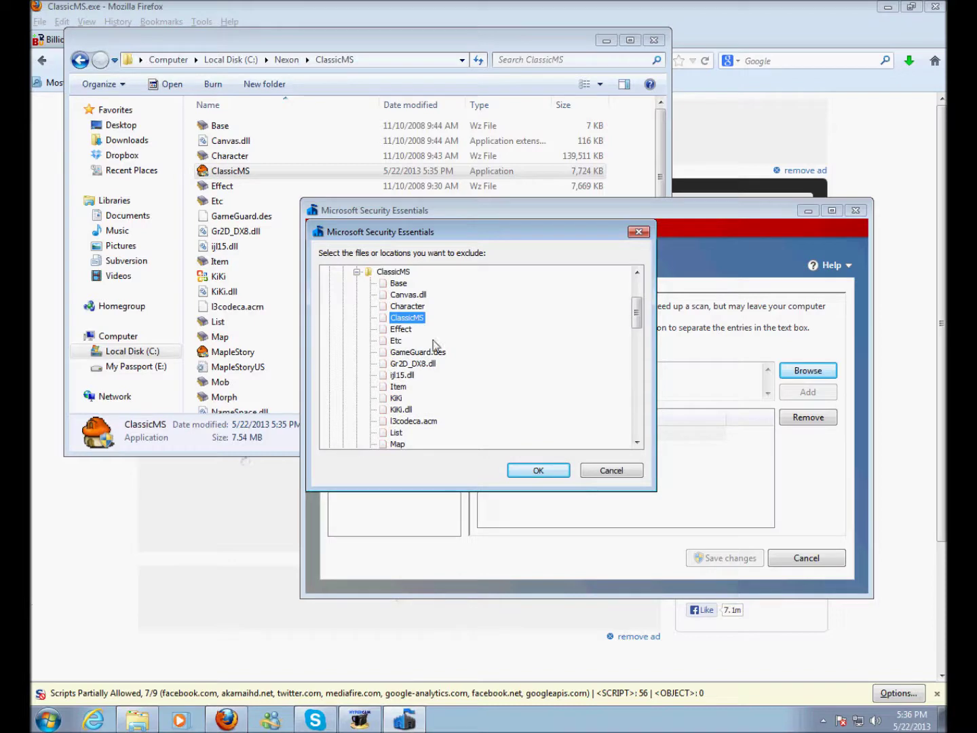
click(539, 473)
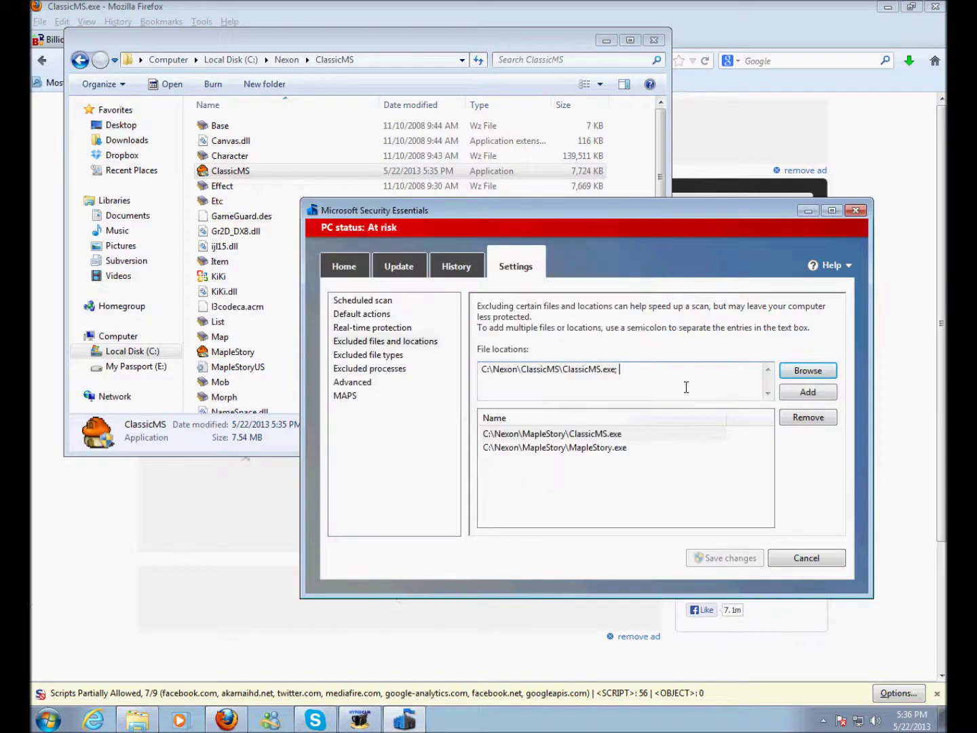
Step: Add and save the ClassicMS.exe exclusion, then tick Turn on real-time protection
click(815, 401)
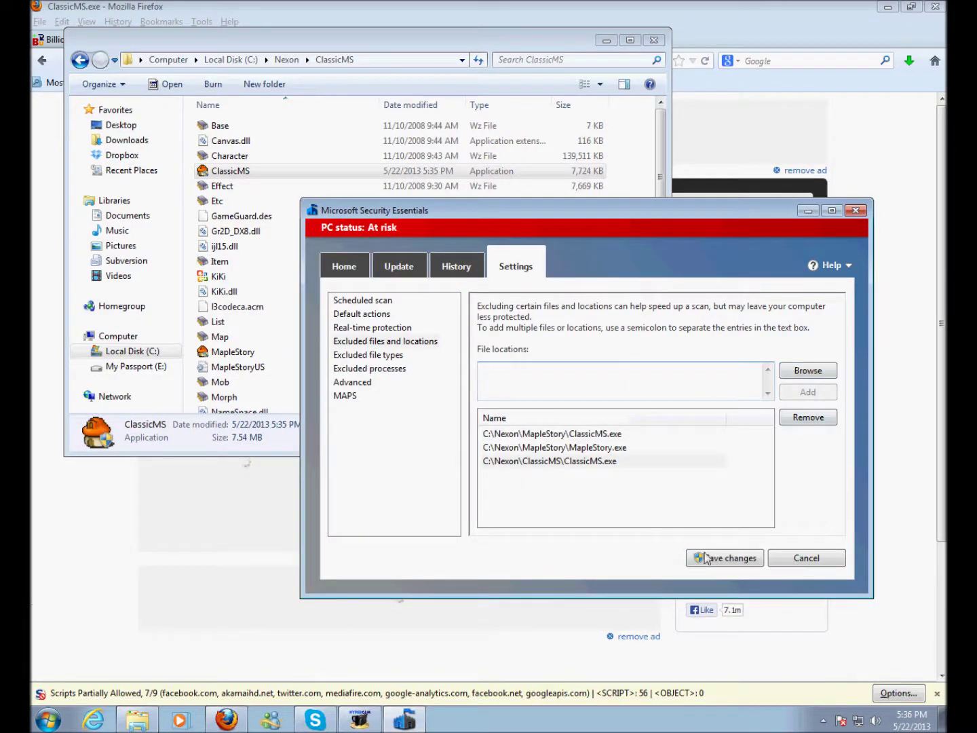
click(736, 558)
click(380, 327)
click(494, 313)
Step: Save the real-time protection change, minimize Security Essentials and HyperCam, and run ClassicMS
click(725, 558)
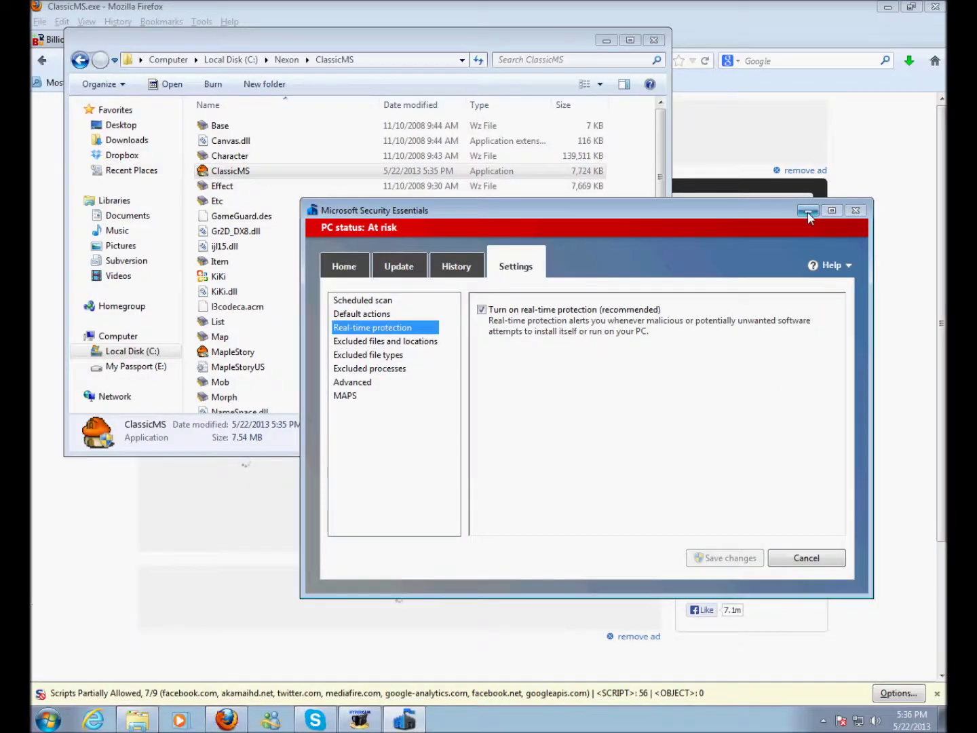
click(808, 212)
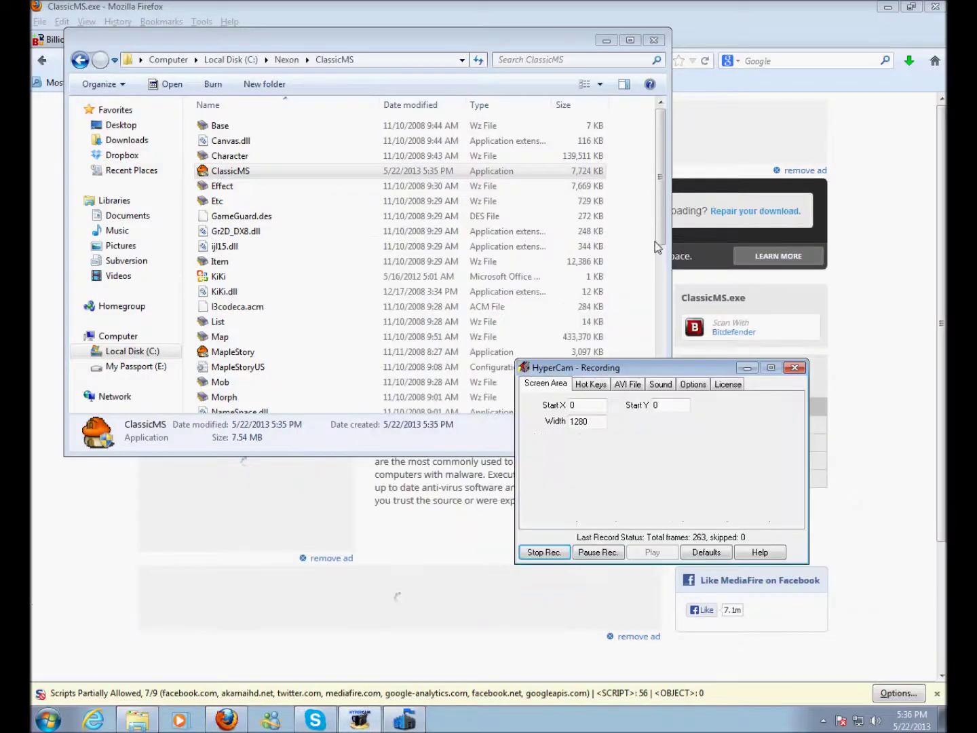
click(745, 369)
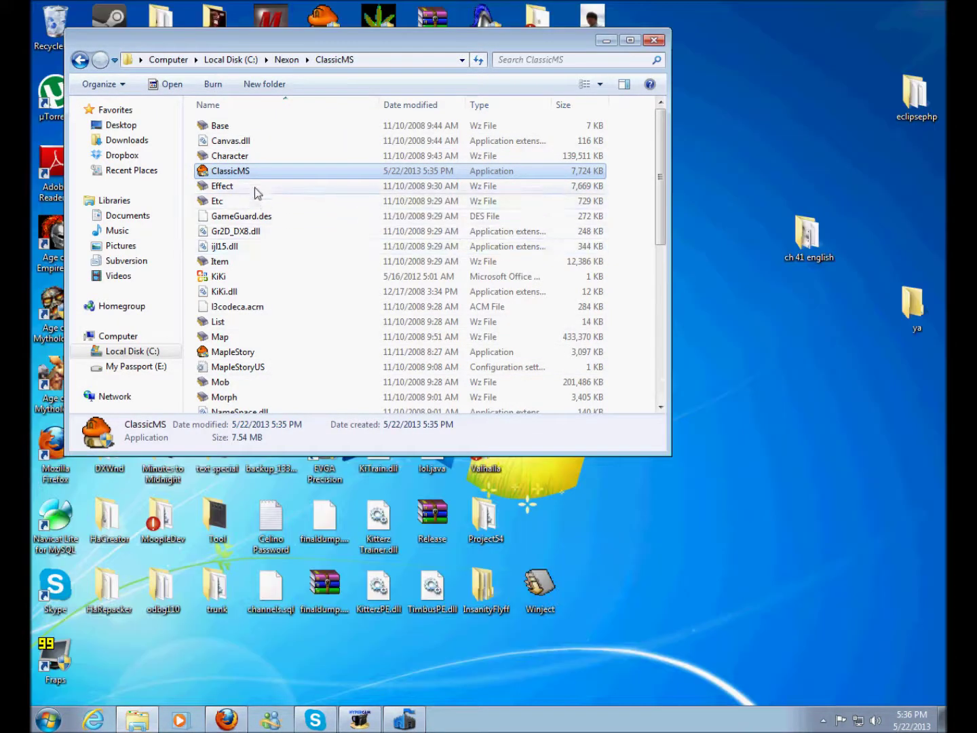
double_click(245, 170)
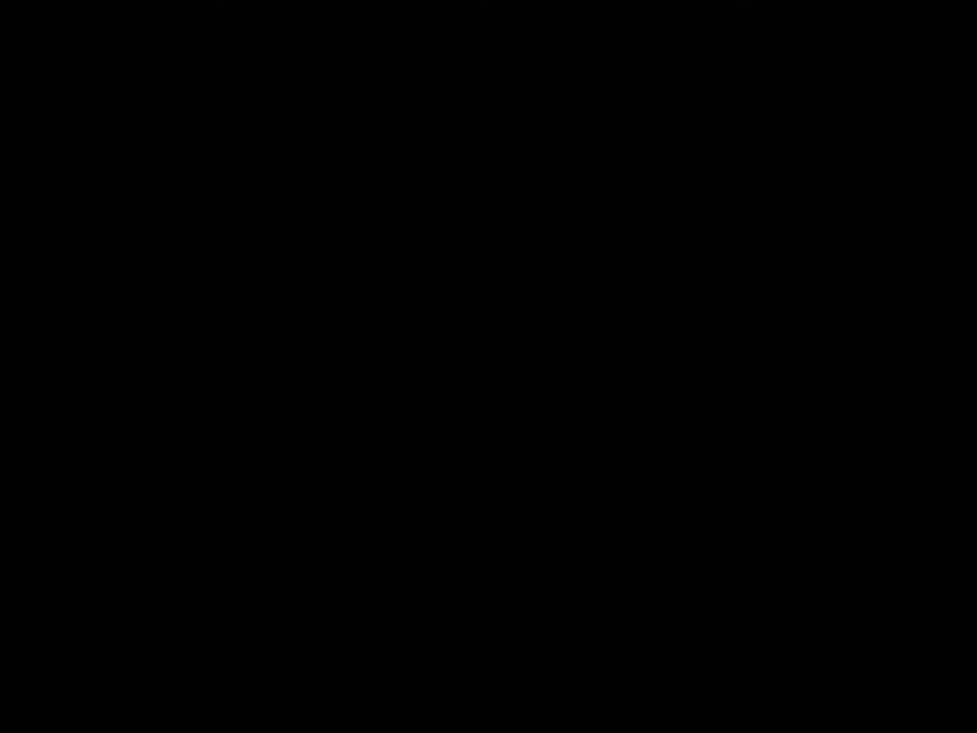